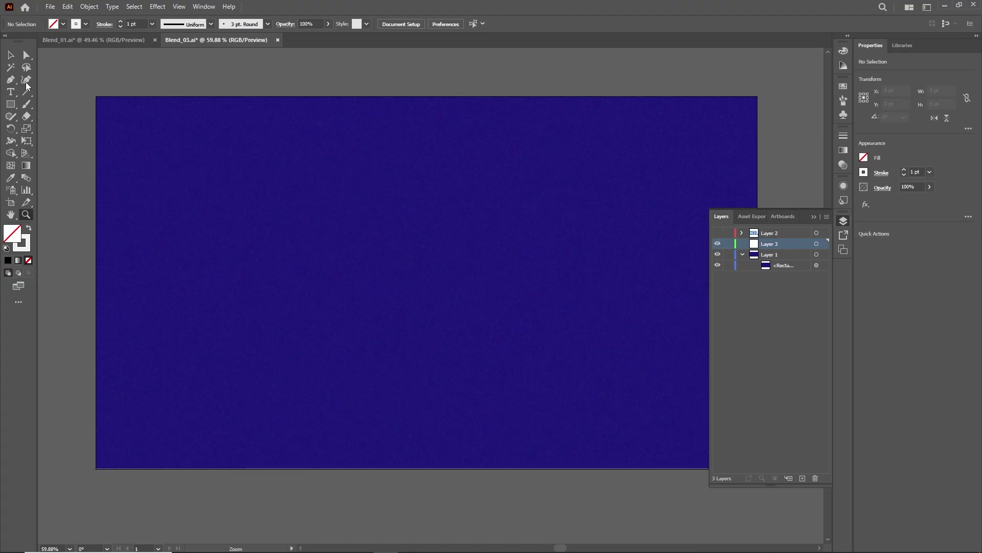
Type the word COOL on the artboard and select all of its text.
click(10, 91)
click(273, 267)
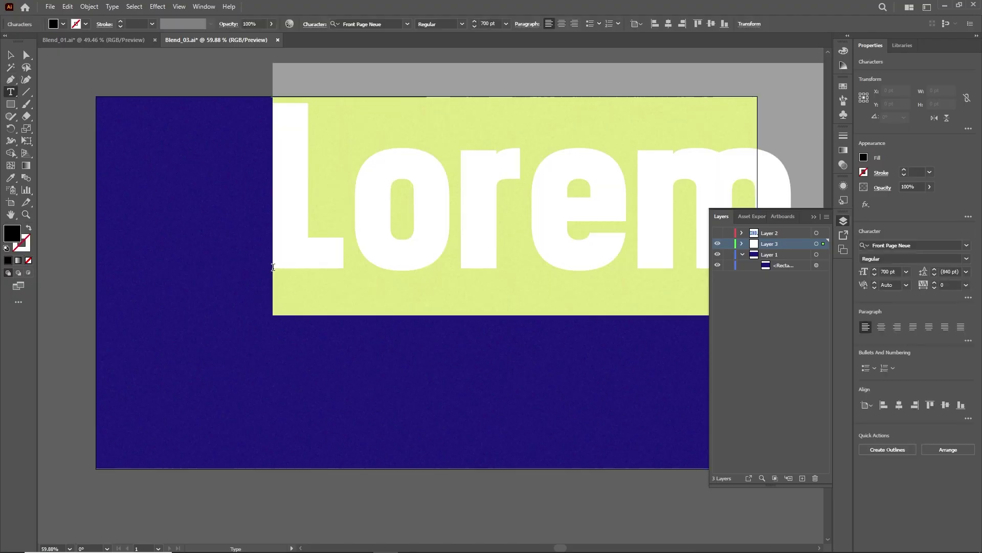
text(COO)
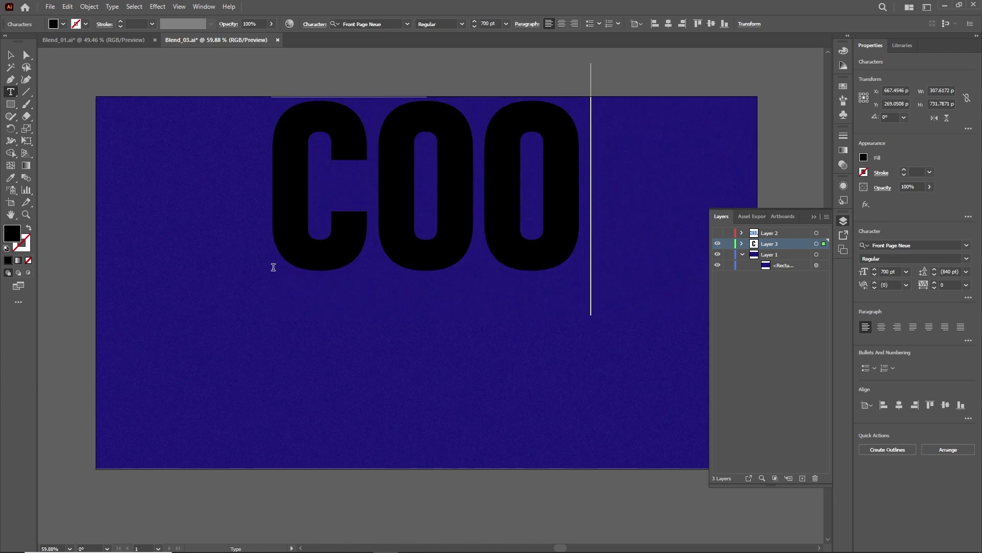
text(L)
key(ctrl+a)
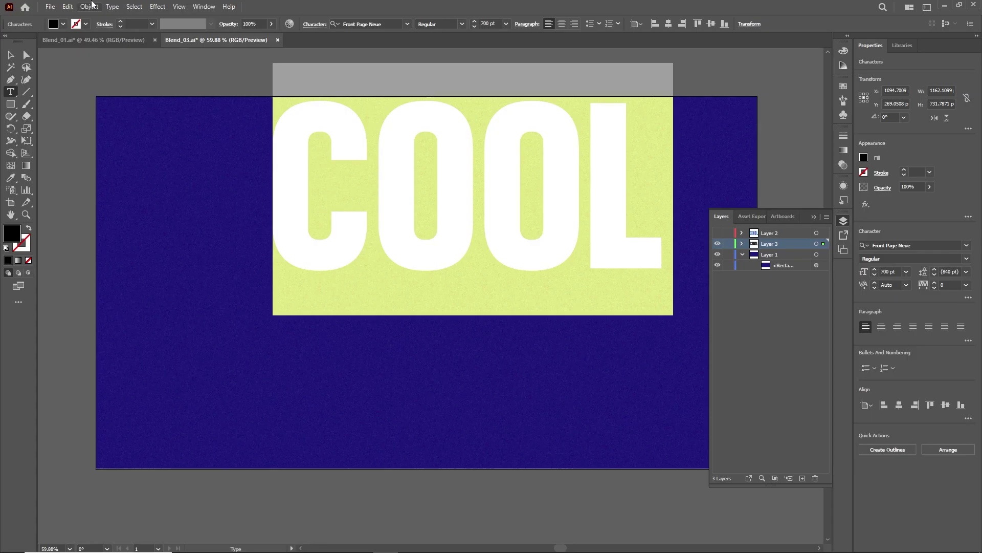
Set COOL to Bebas Neue Bold and centre it horizontally and vertically on the artboard.
click(381, 24)
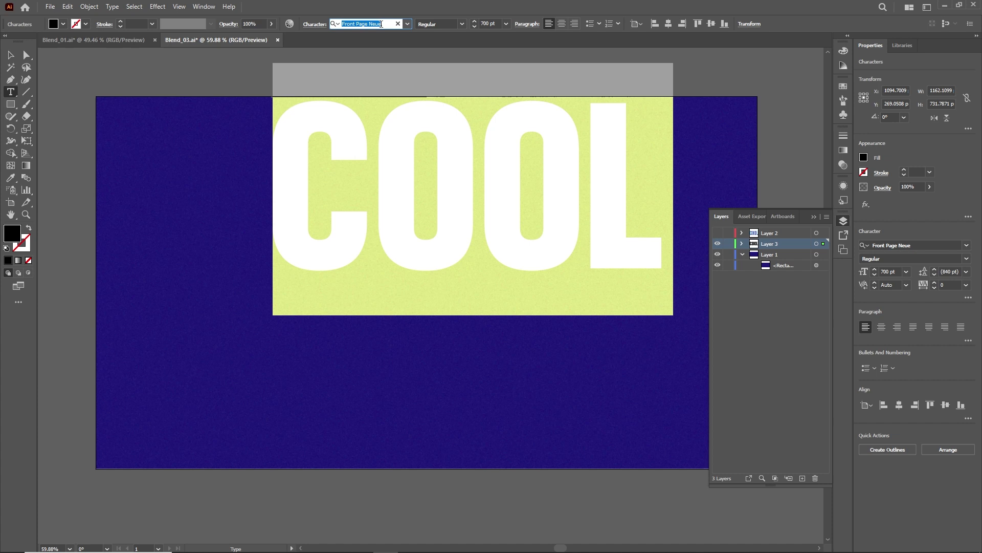
text(neu)
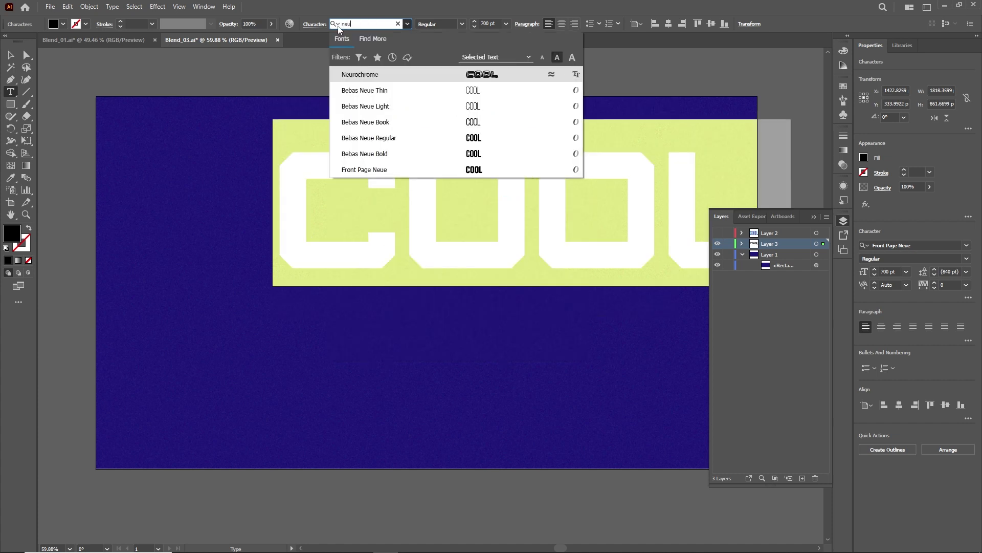
click(415, 154)
click(11, 55)
click(690, 24)
click(734, 24)
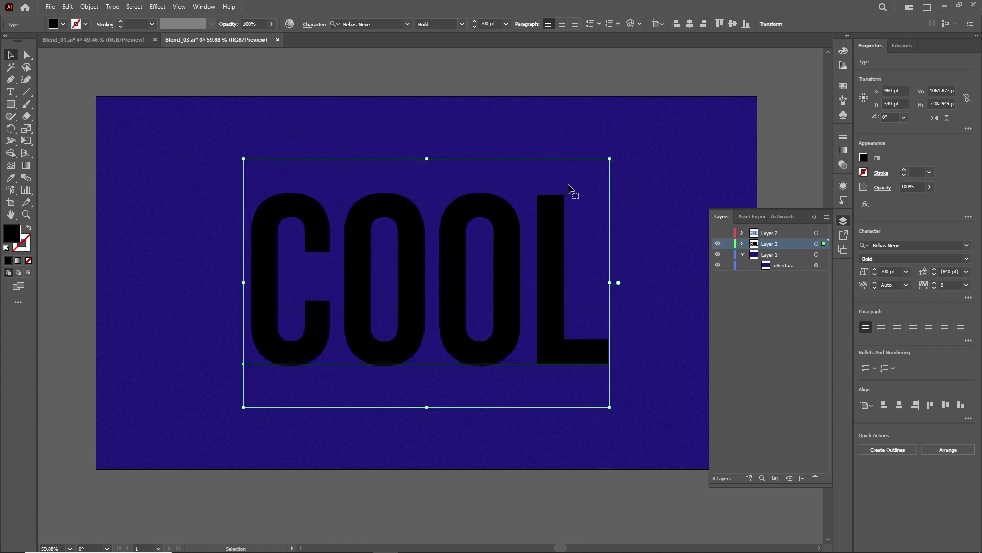
Convert COOL to outlines and swap the letters' fill and stroke.
right_click(544, 237)
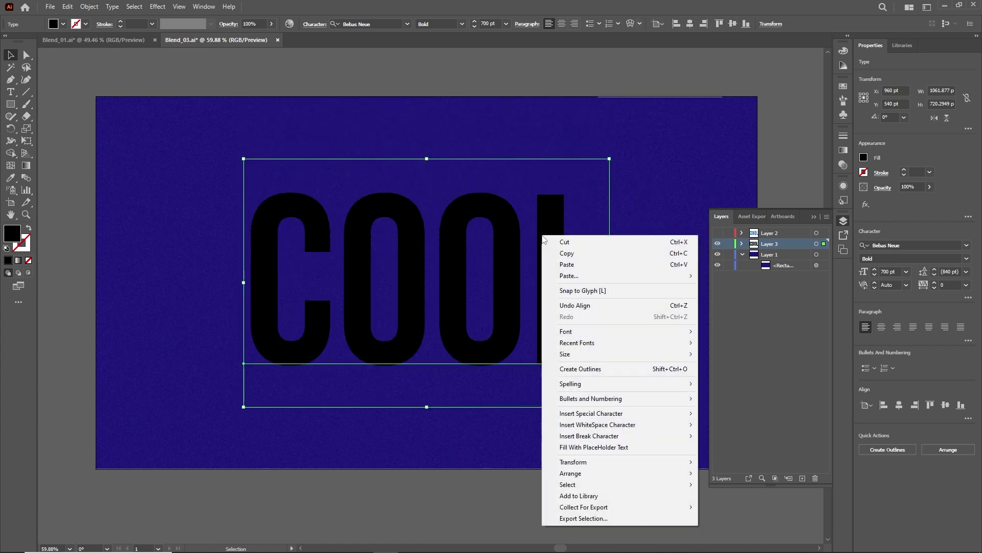
click(576, 369)
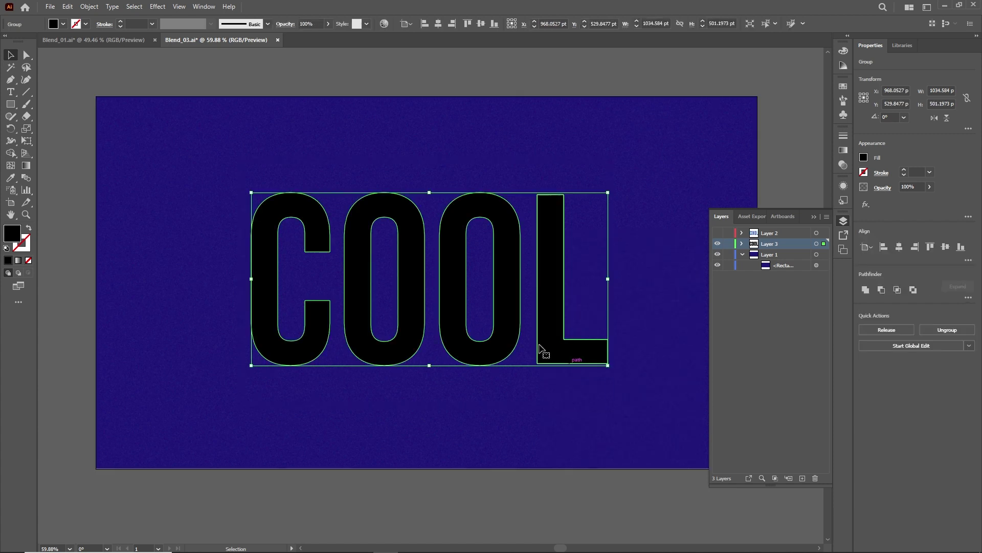
click(28, 229)
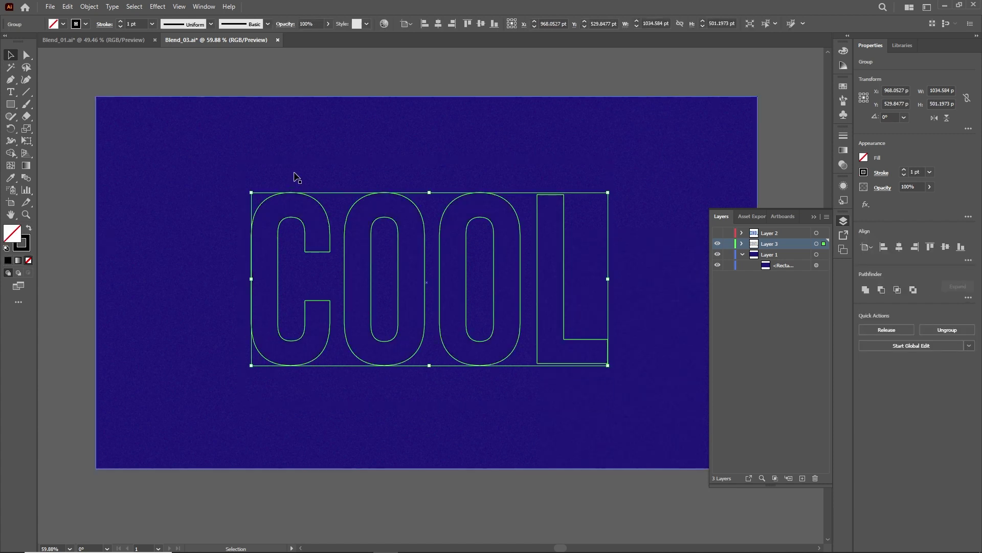
Give the outlined letters a 3 pt white stroke.
click(150, 24)
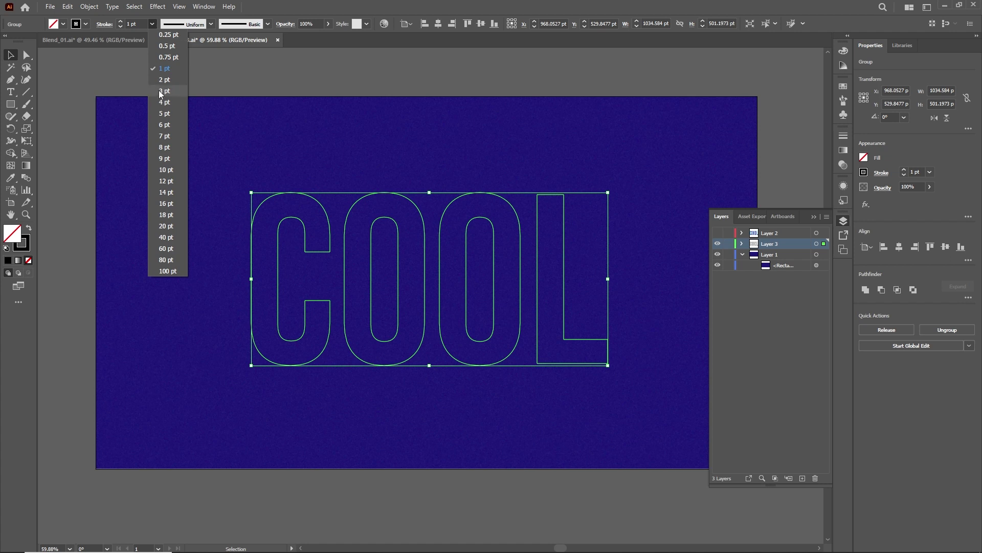
click(159, 89)
click(85, 24)
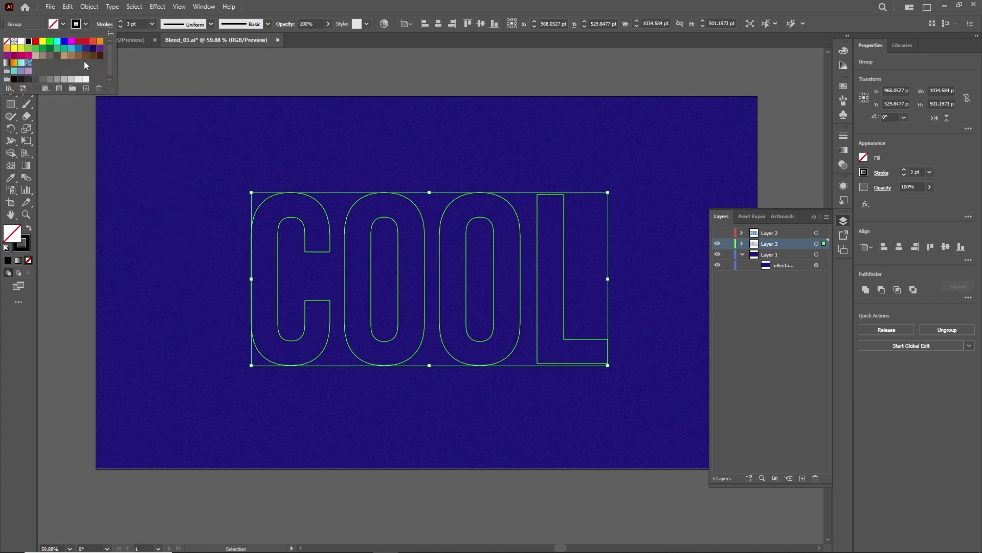
click(85, 80)
click(210, 82)
click(235, 137)
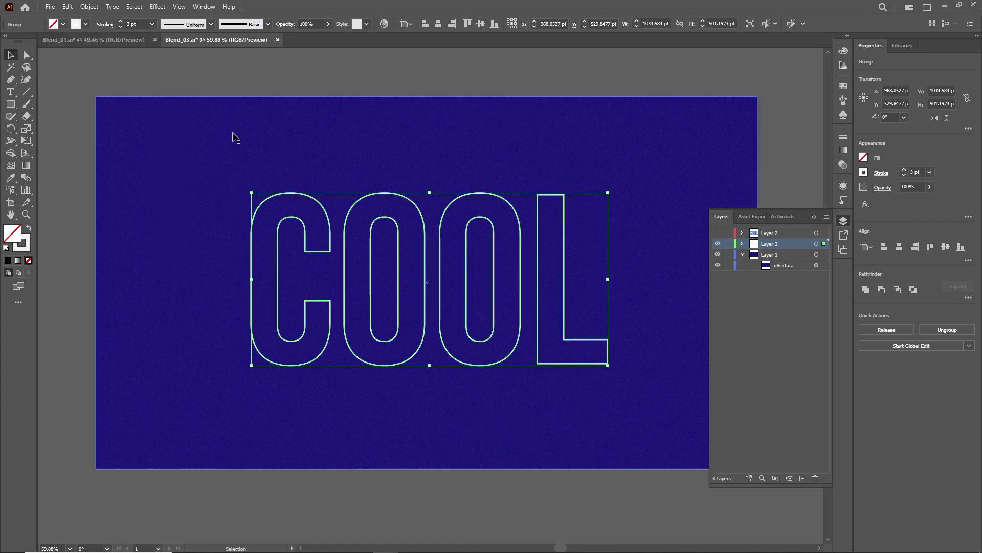
Lock the background rectangle, zoom in on COOL and select the C outline.
click(729, 265)
key(z)
drag(544, 333, 605, 346)
click(26, 55)
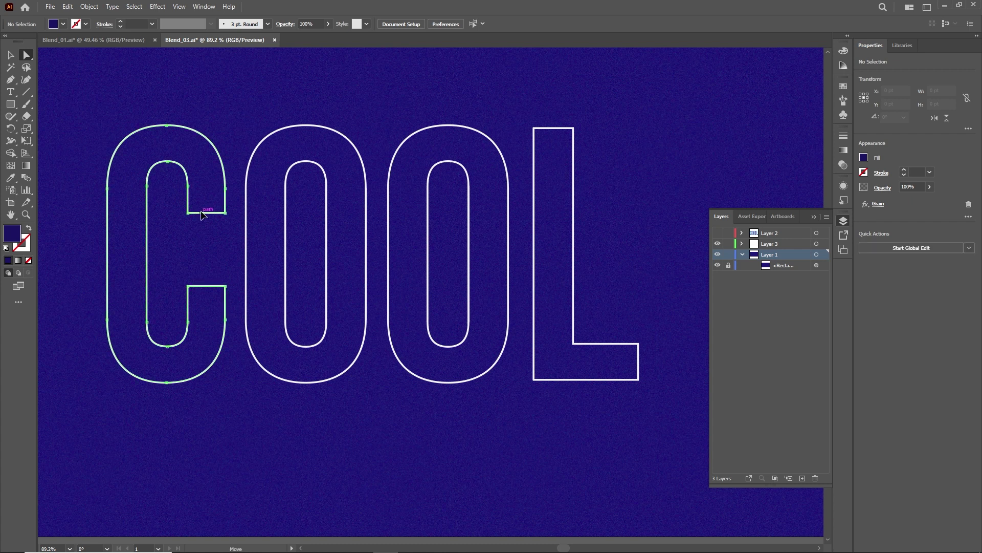
click(201, 214)
Add an anchor on the C's upper mouth edge and delete that edge.
click(10, 80)
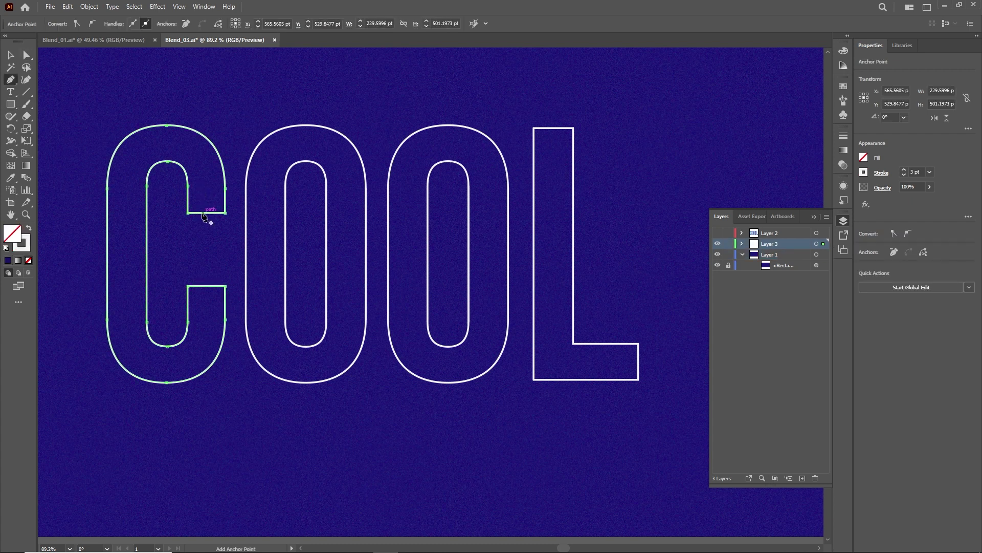
click(206, 213)
click(27, 54)
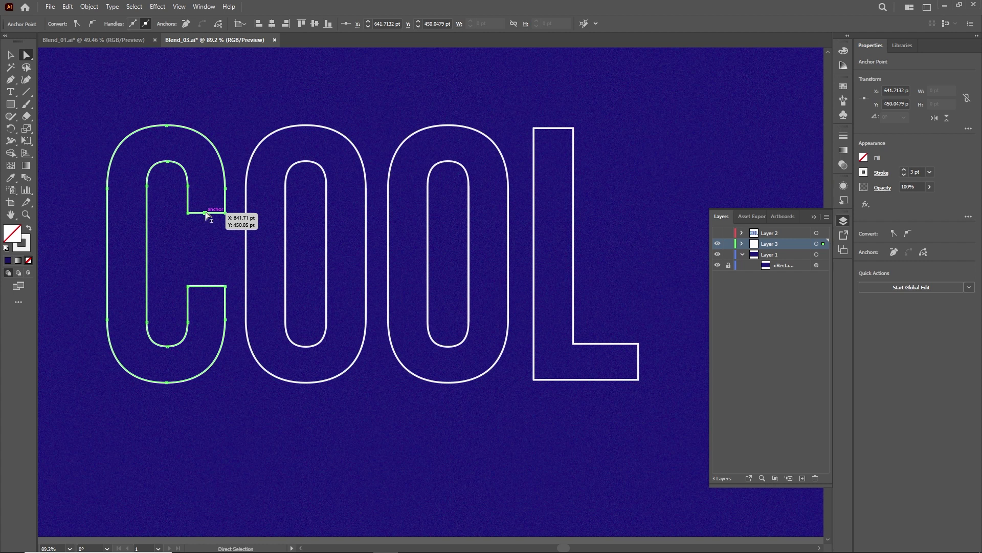
key(Delete)
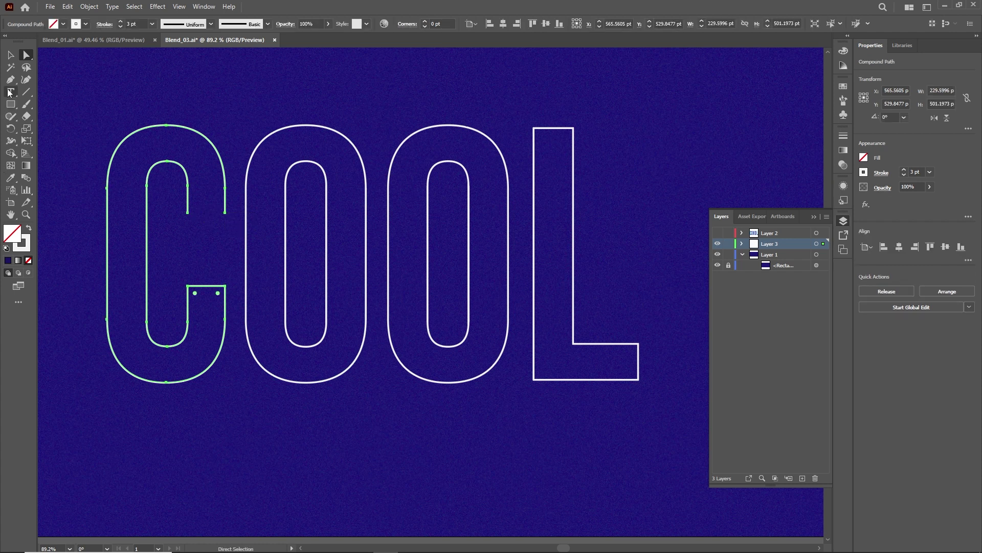
Add an anchor on the C's lower mouth edge and delete that edge too.
click(11, 79)
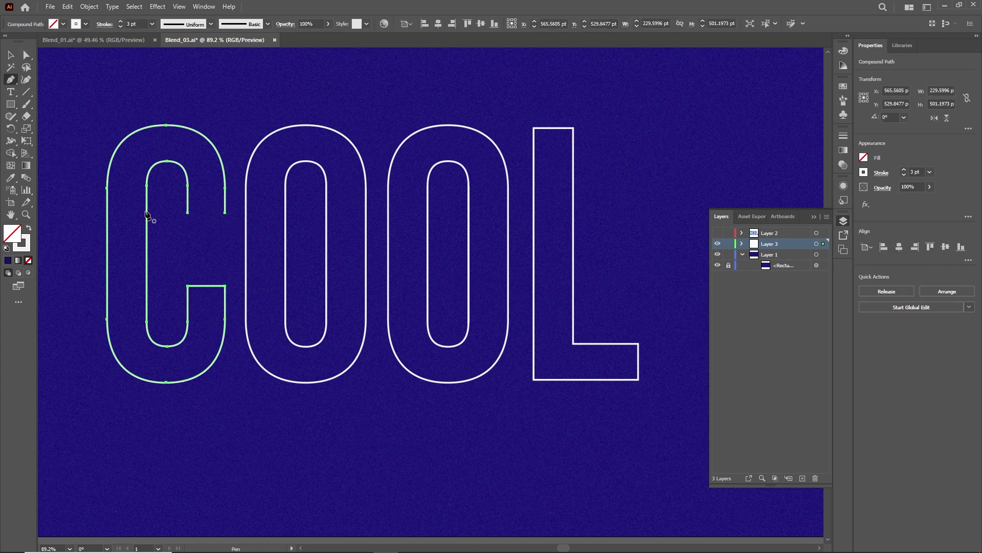
click(205, 286)
key(a)
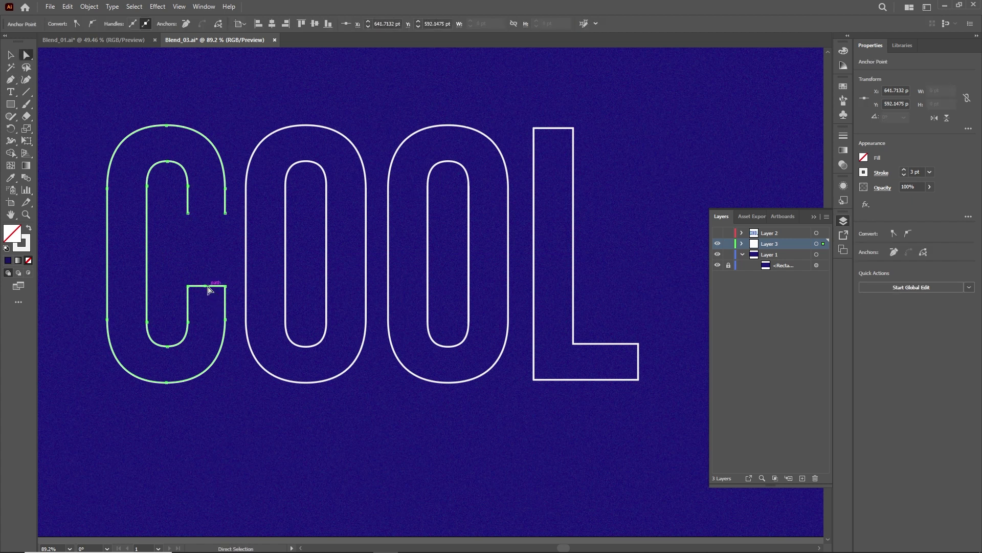
drag(207, 289, 204, 288)
key(Delete)
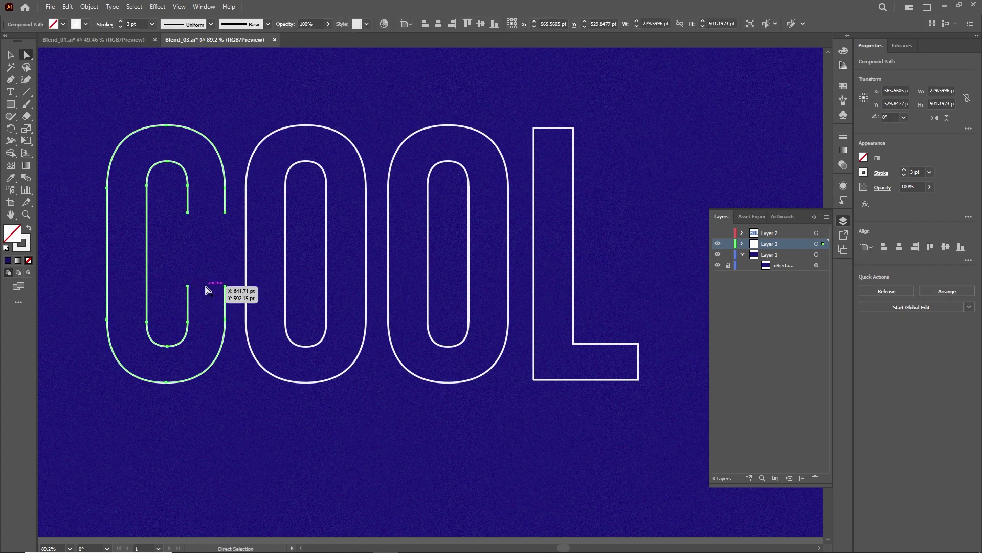
Zoom in closer and ungroup the COOL letters.
key(z)
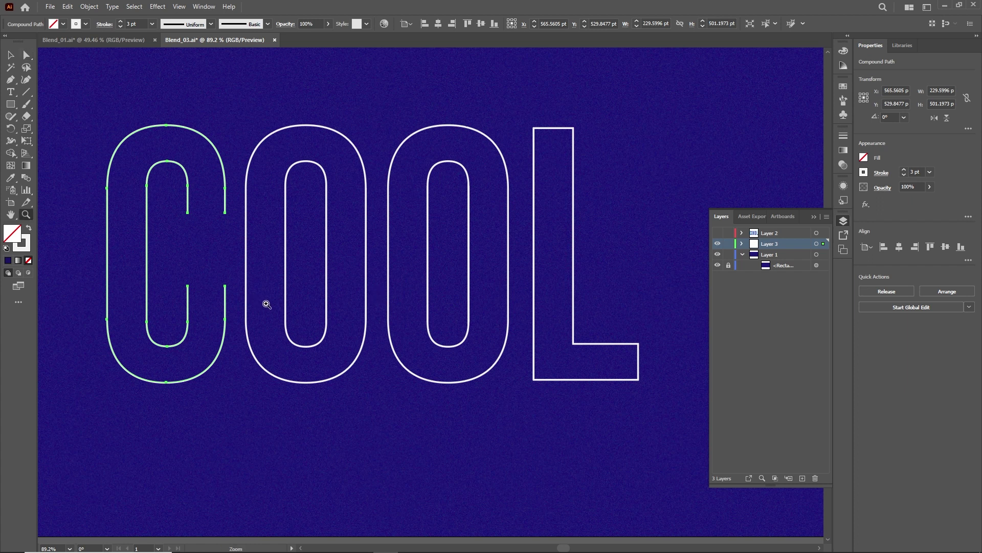
click(193, 258)
click(11, 54)
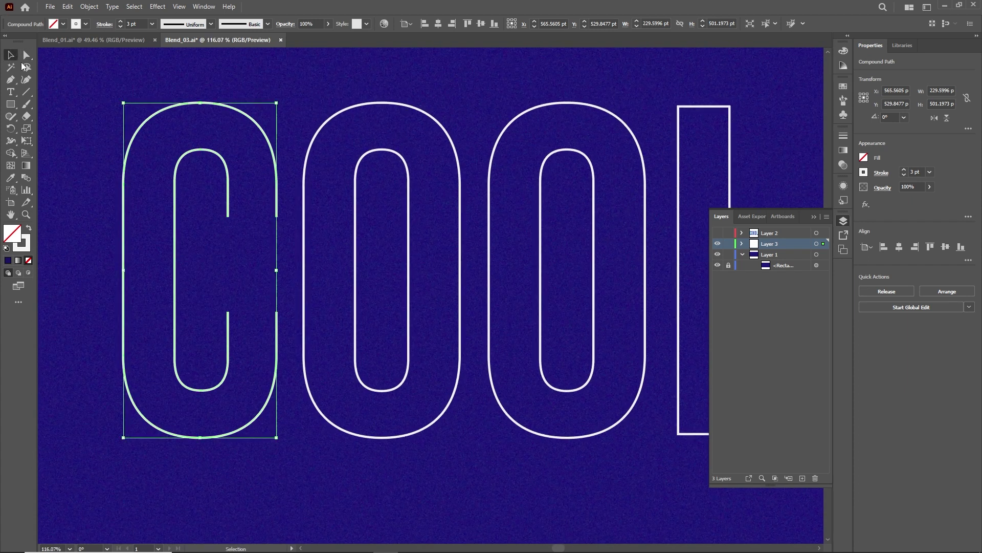
click(171, 185)
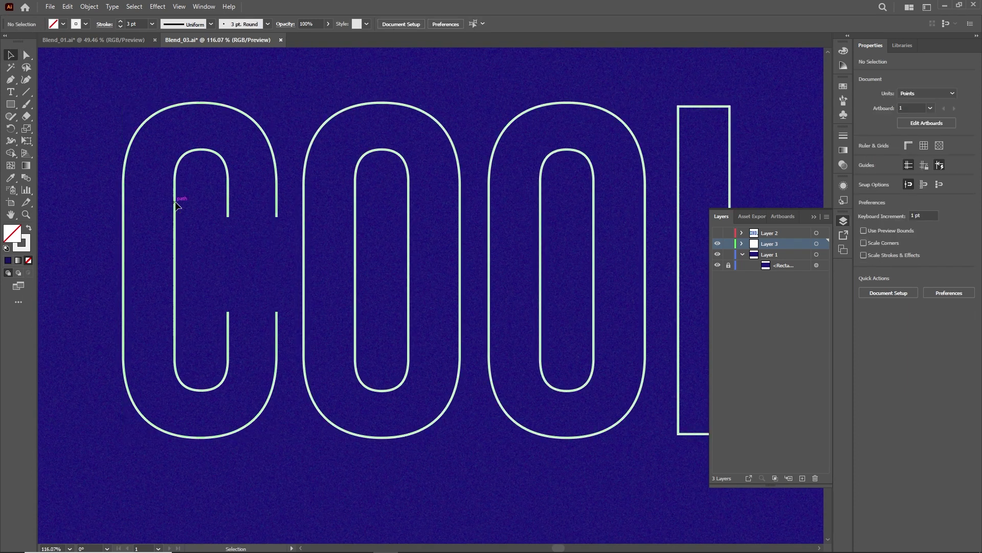
click(175, 201)
right_click(176, 202)
click(212, 351)
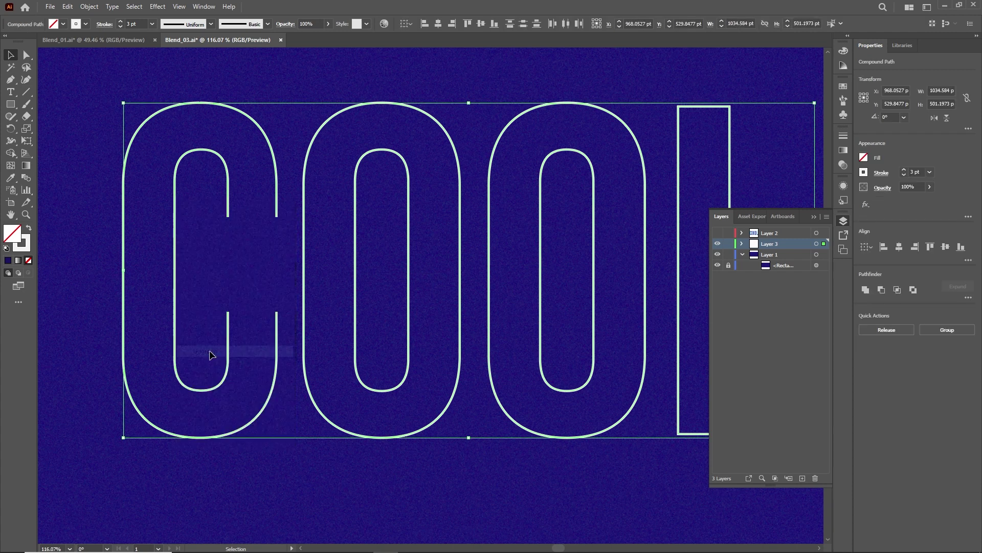
Release the C's compound path and expand it with Fill checked.
click(115, 294)
right_click(125, 295)
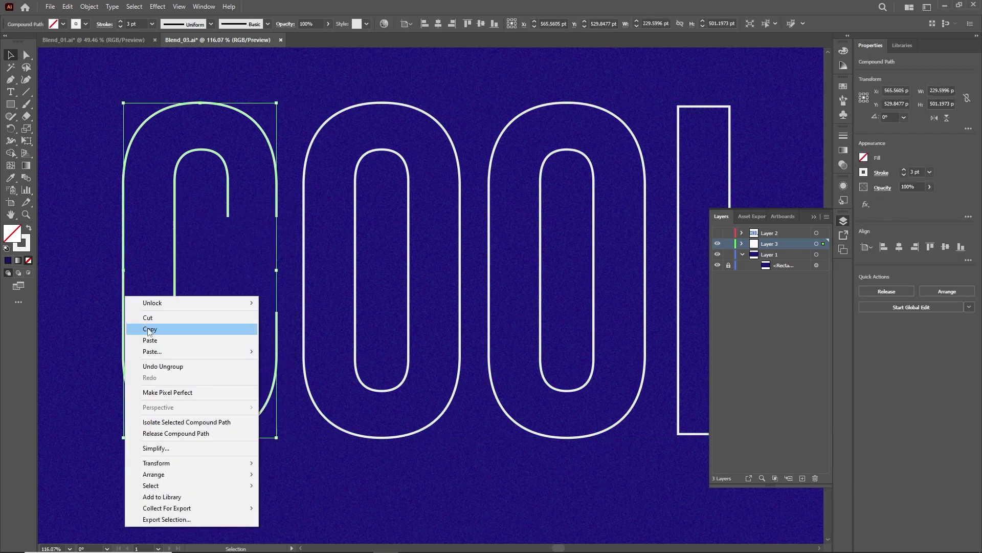
click(173, 434)
click(79, 9)
click(108, 138)
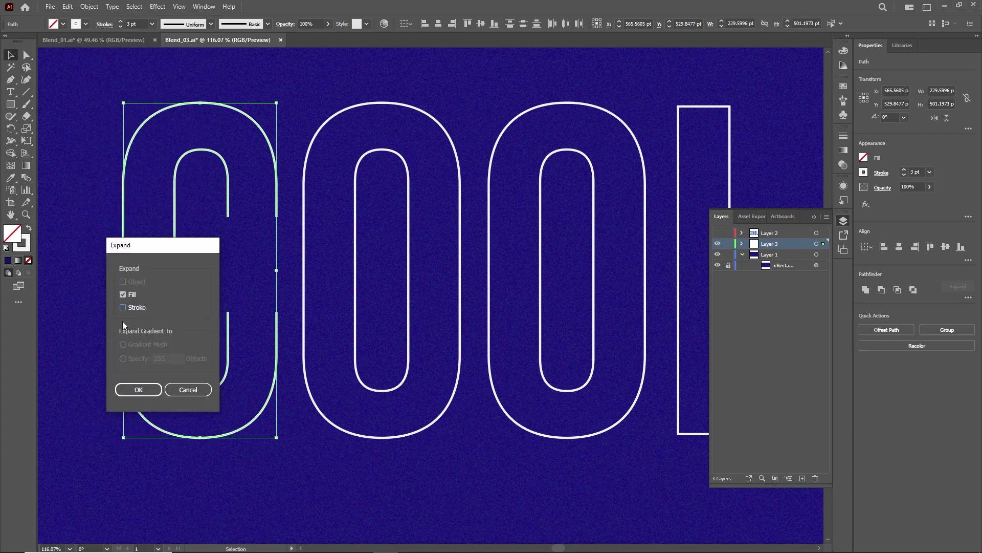
click(137, 391)
click(102, 341)
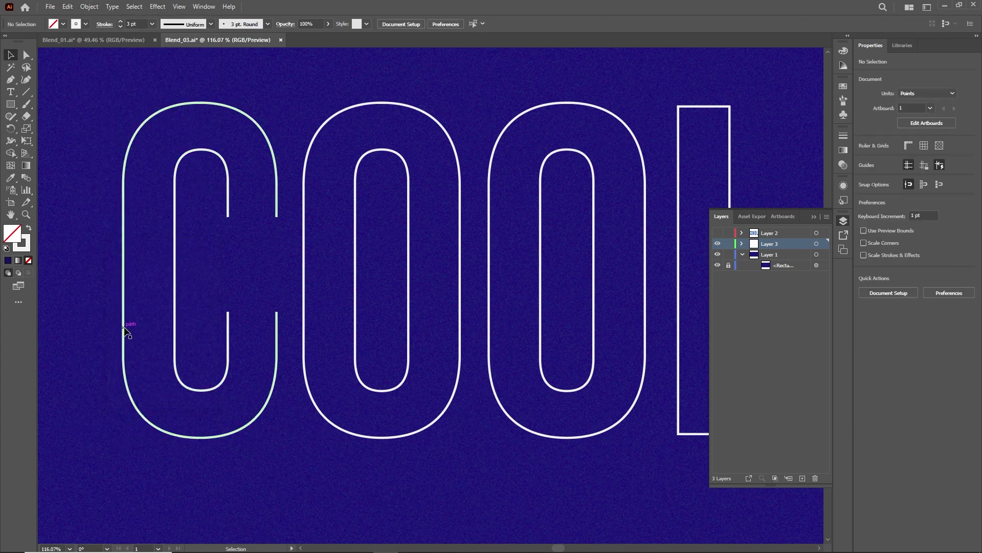
click(123, 327)
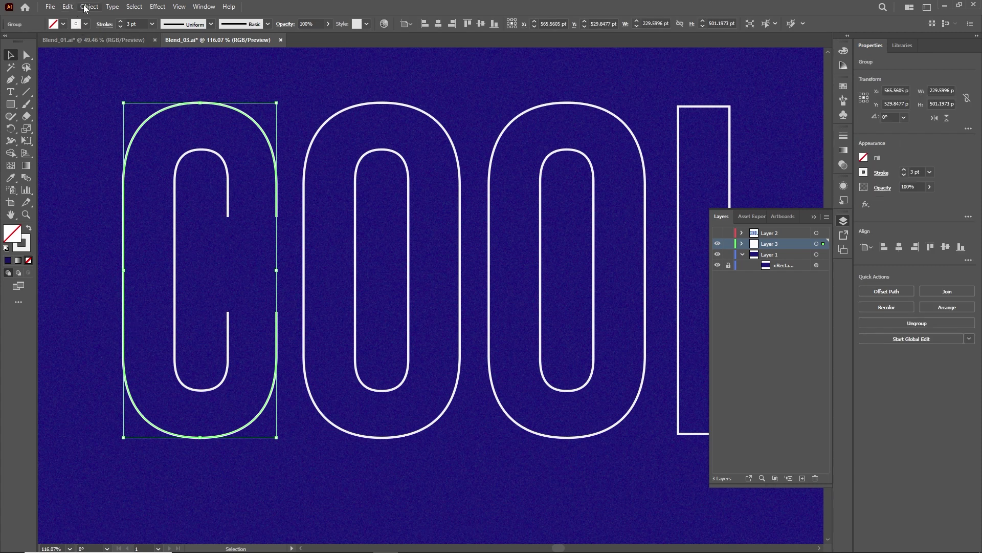
Expand the C's fill and stroke, then blend its inner and outer paths with Blend > Make.
click(86, 8)
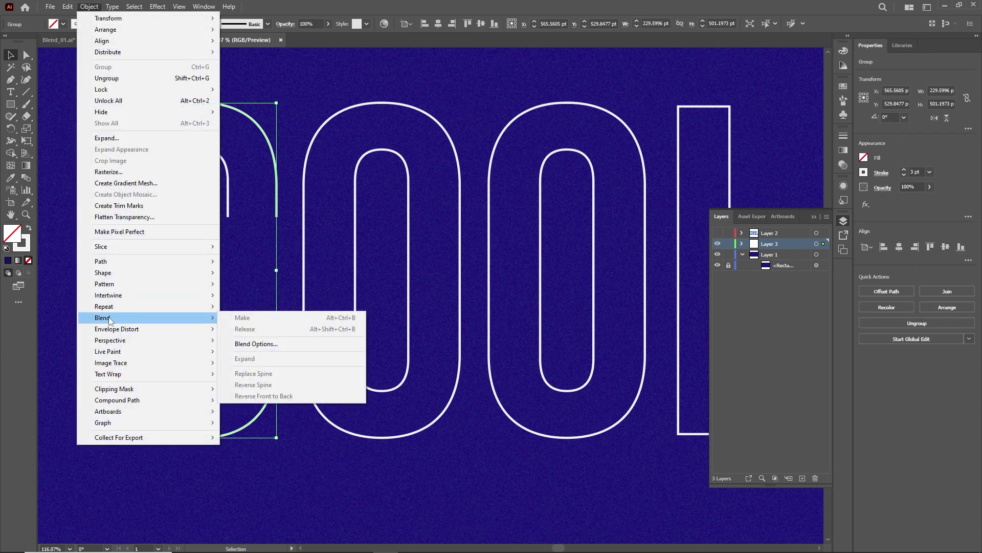
click(130, 137)
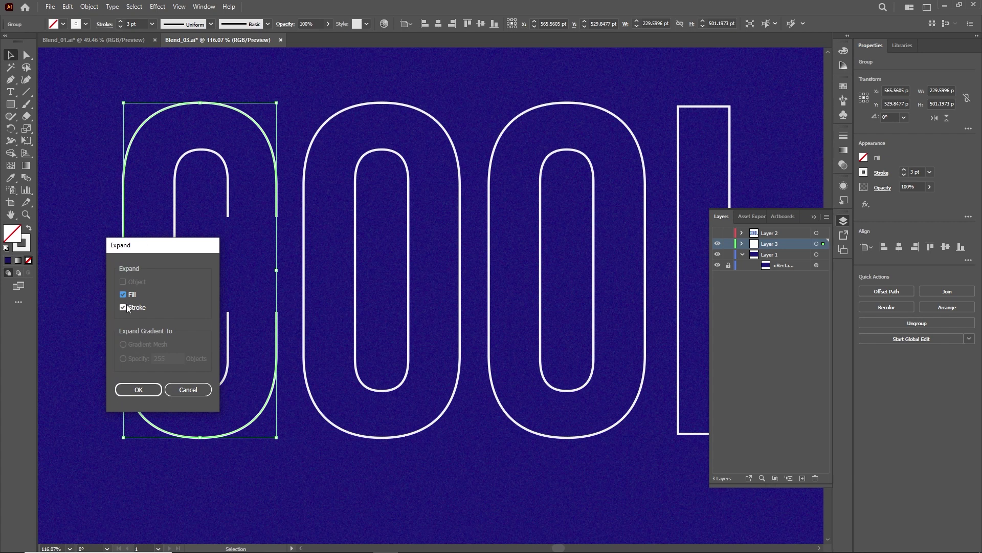
click(141, 389)
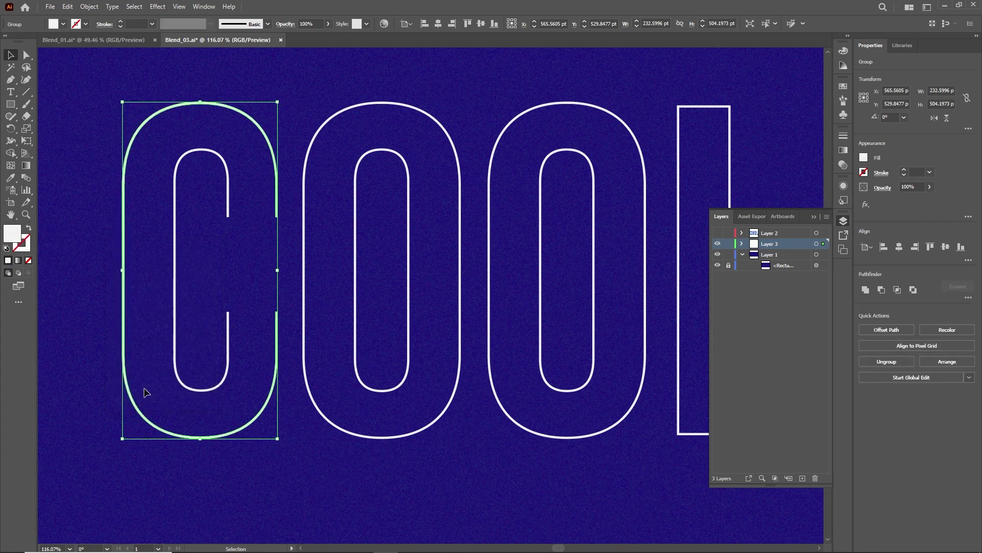
click(89, 5)
mouse_move(102, 317)
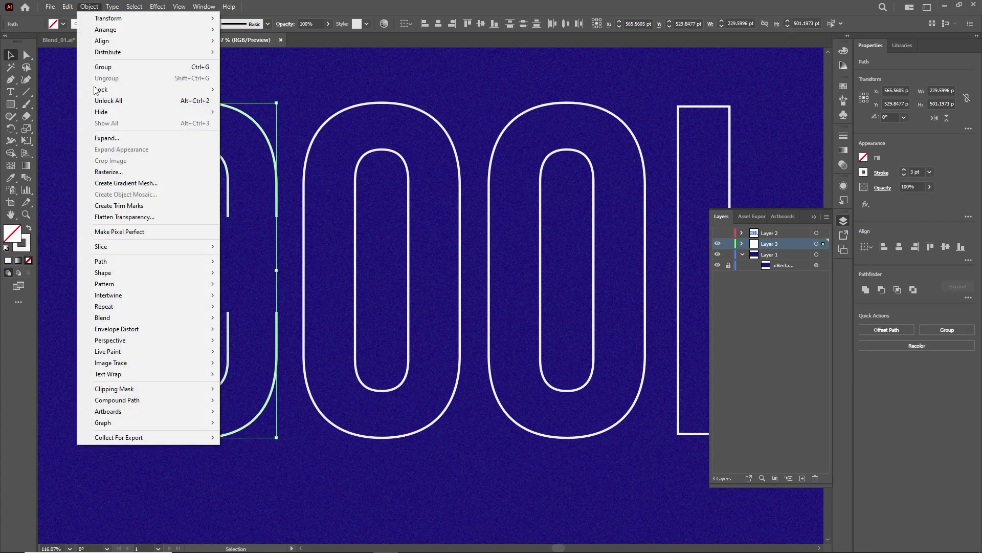
click(242, 318)
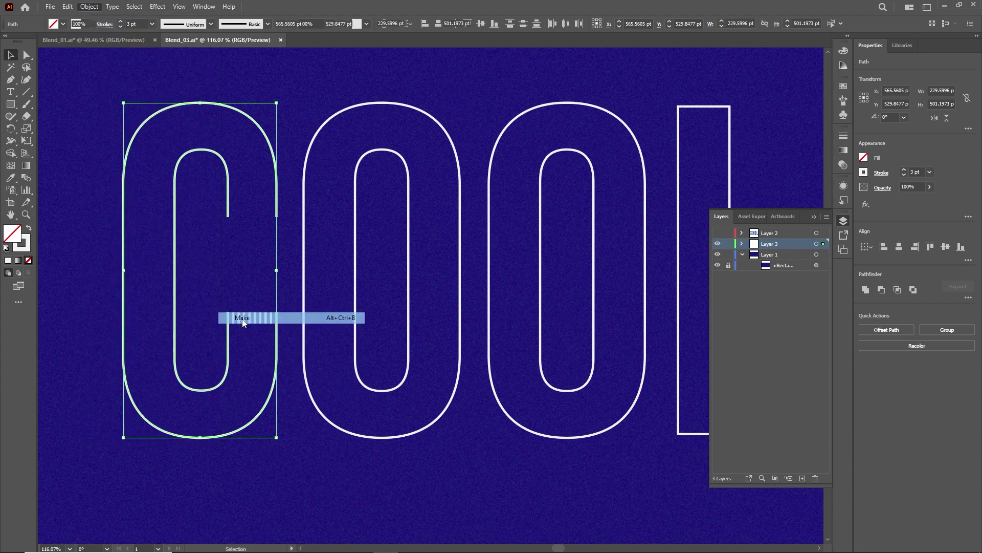
click(228, 278)
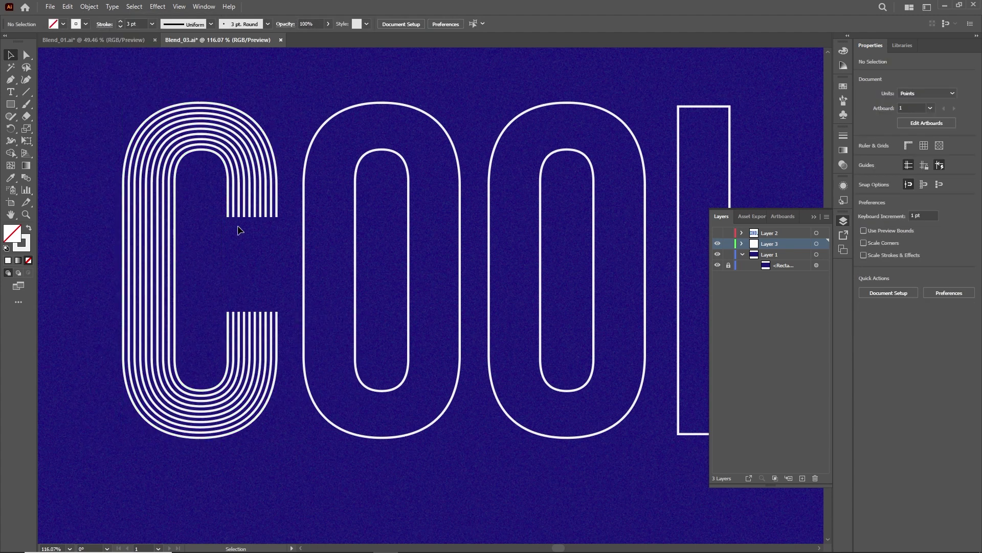
Zoom in on the C and set its innermost path stroke to 1 pt.
key(z)
mouse_move(246, 259)
mouse_down()
mouse_move(283, 253)
mouse_move(270, 254)
mouse_up()
click(24, 59)
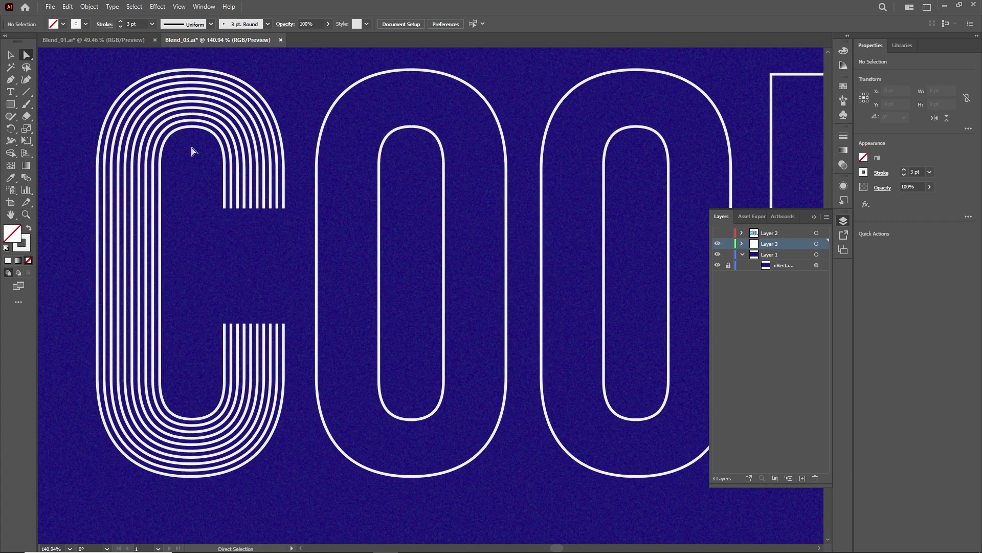
click(203, 128)
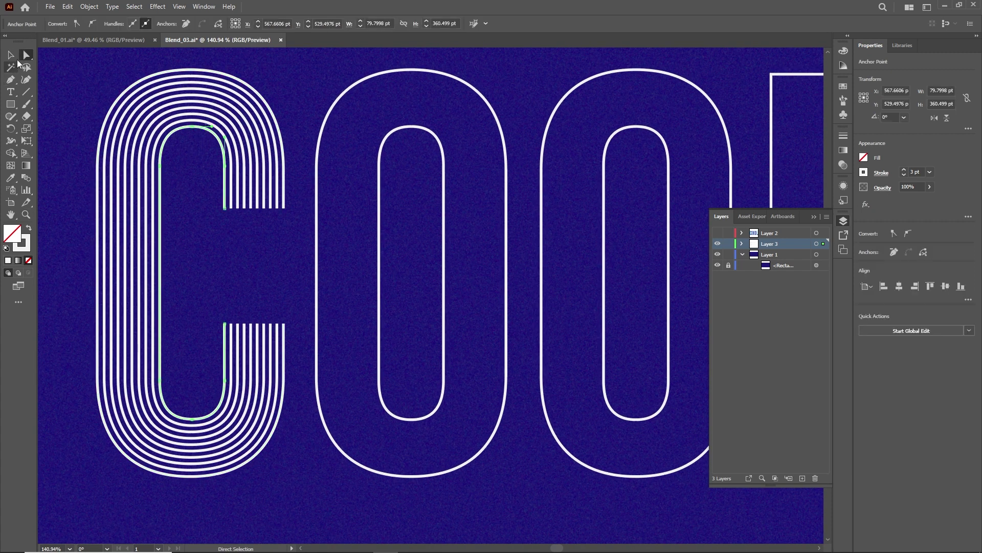
click(930, 172)
click(946, 216)
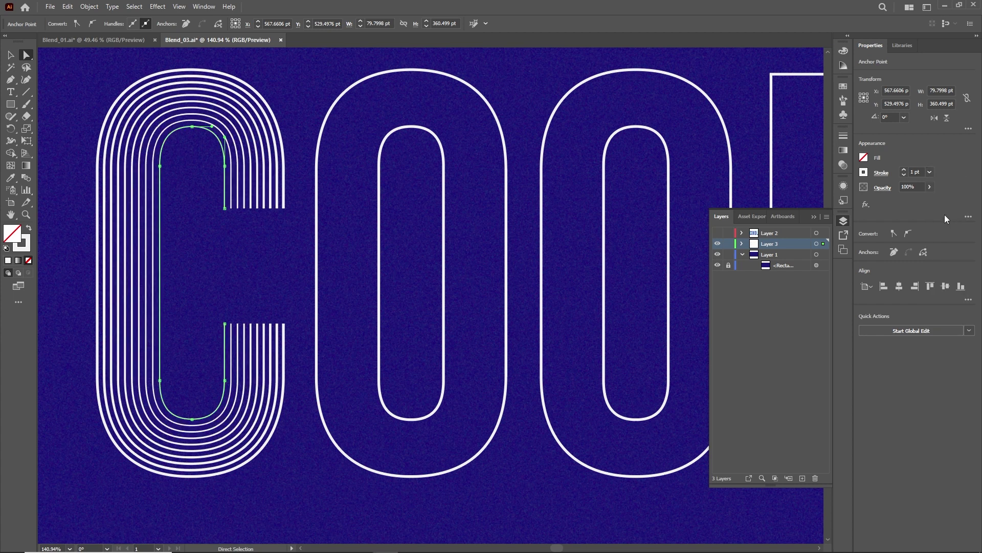
scroll(517, 158, down, 2)
click(142, 88)
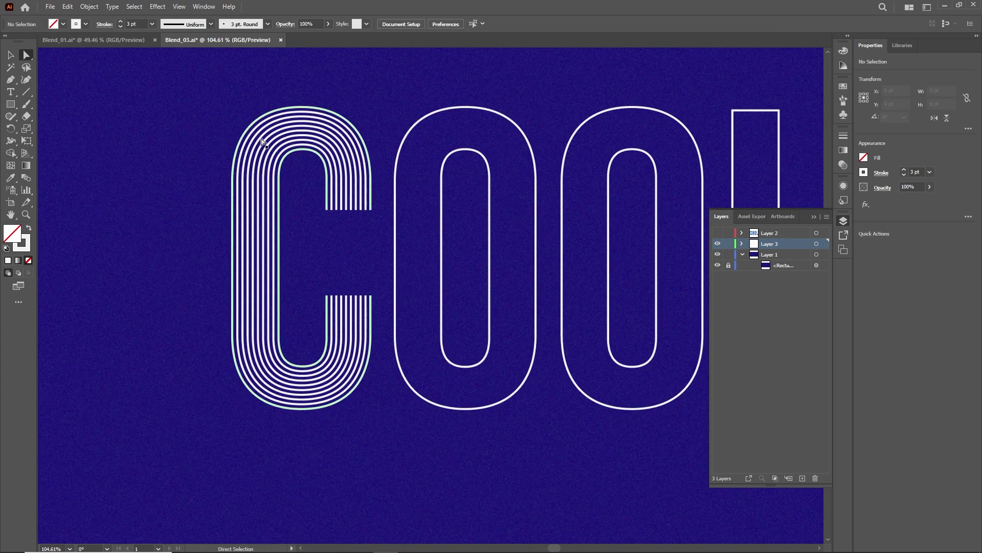
Thin the C's outer path to 0.25 pt and fade its opacity to 0%.
click(250, 129)
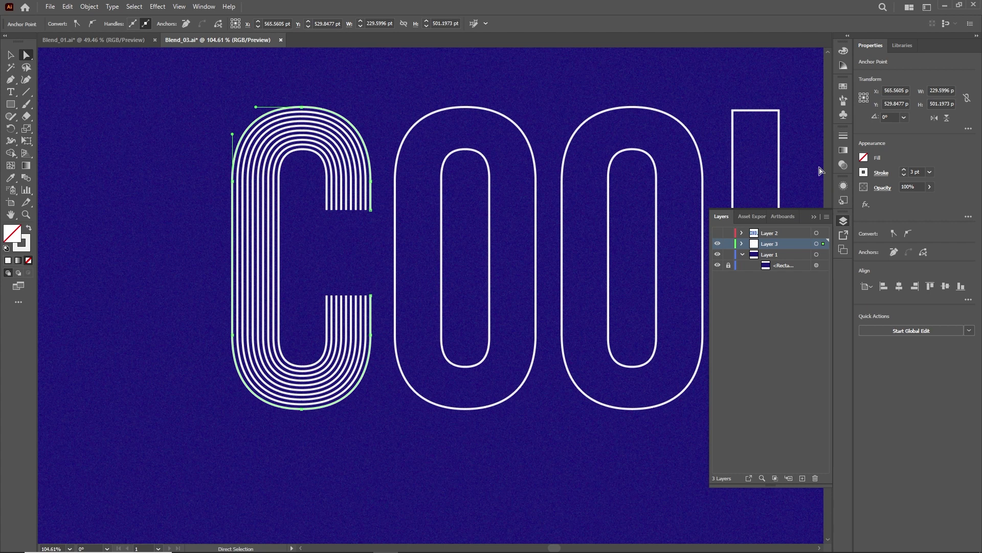
click(930, 173)
click(939, 183)
click(177, 211)
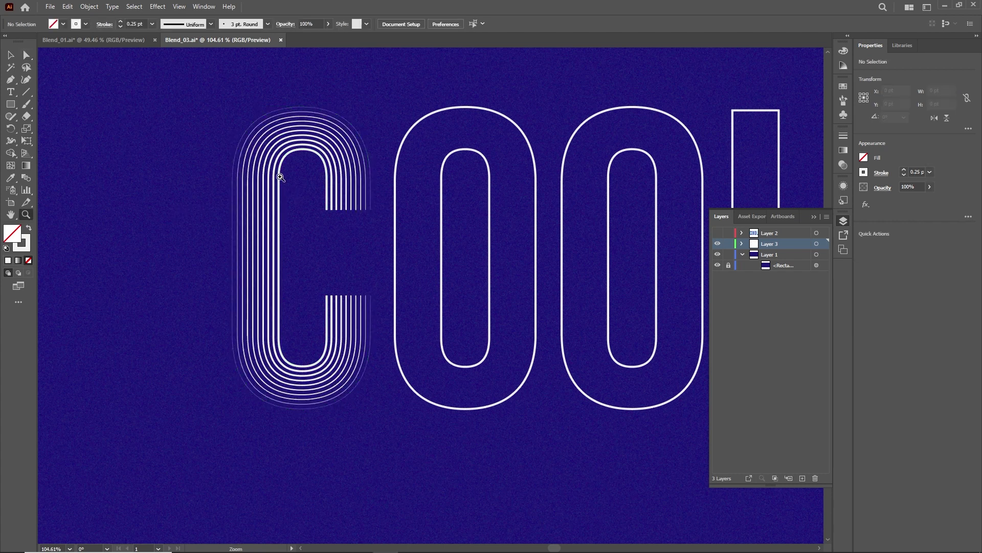
scroll(302, 164, up, 1)
scroll(302, 164, up, 1)
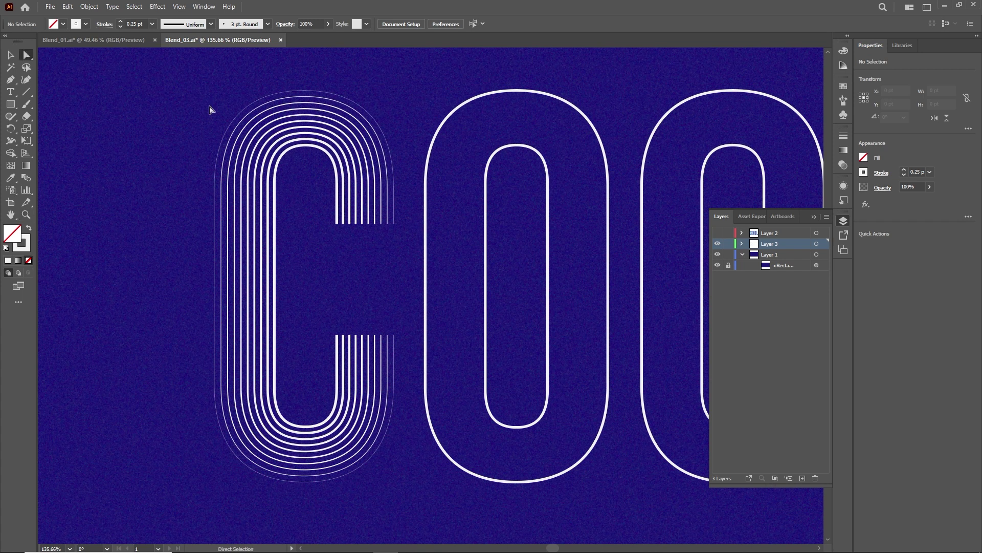
click(224, 122)
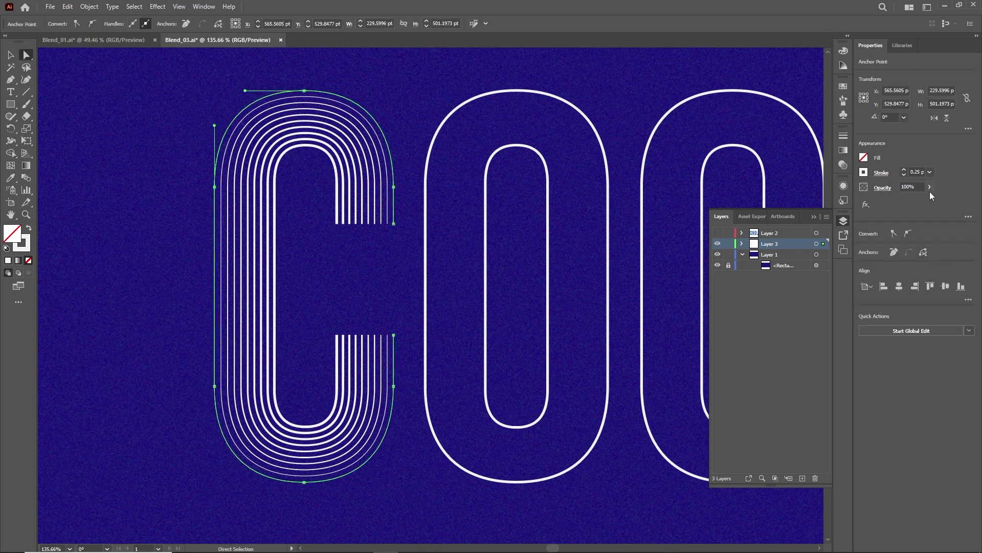
drag(927, 199, 867, 206)
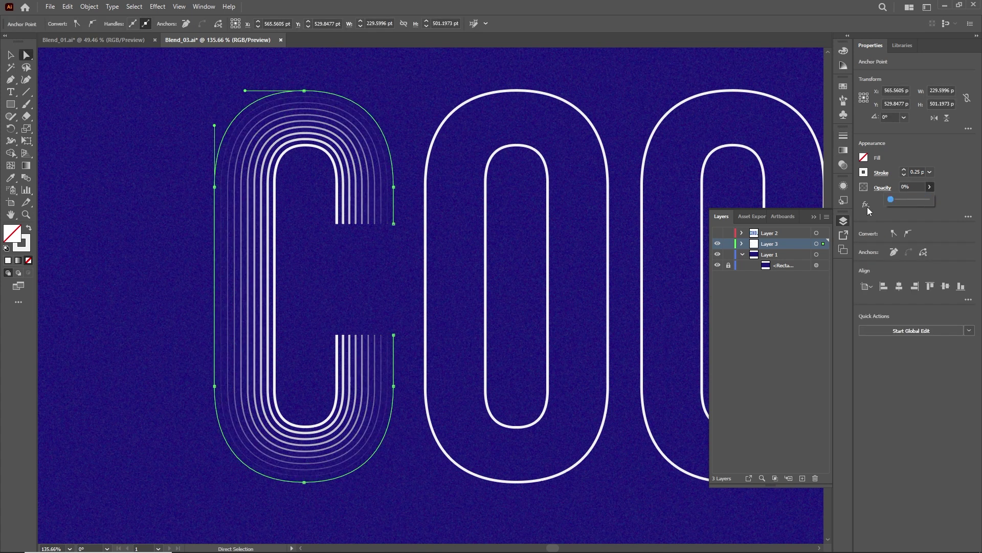
click(466, 92)
key(z)
mouse_move(454, 87)
mouse_down()
mouse_move(411, 97)
mouse_move(450, 97)
mouse_up()
Try 0.25 pt strokes on the whole C blend, then undo it.
click(10, 55)
click(246, 102)
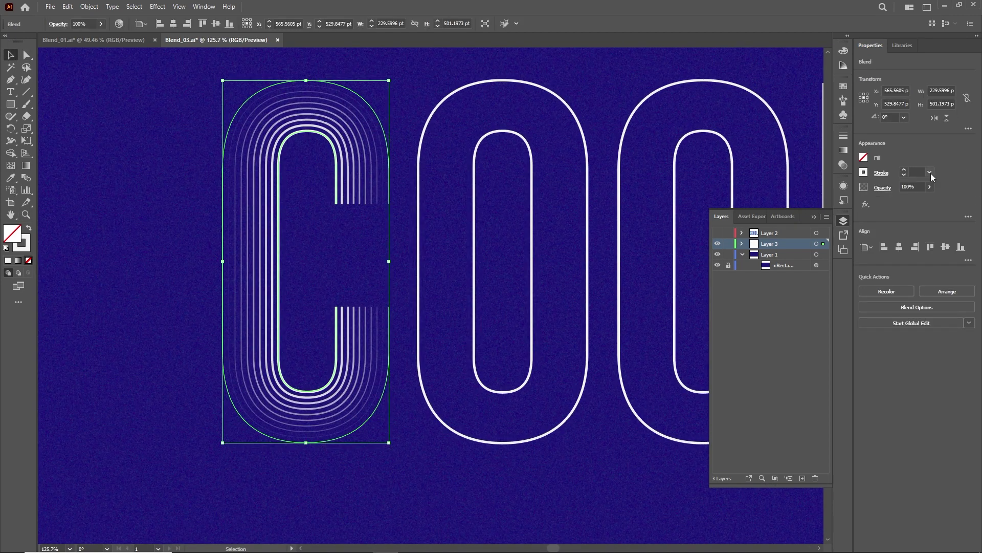
click(930, 172)
click(943, 183)
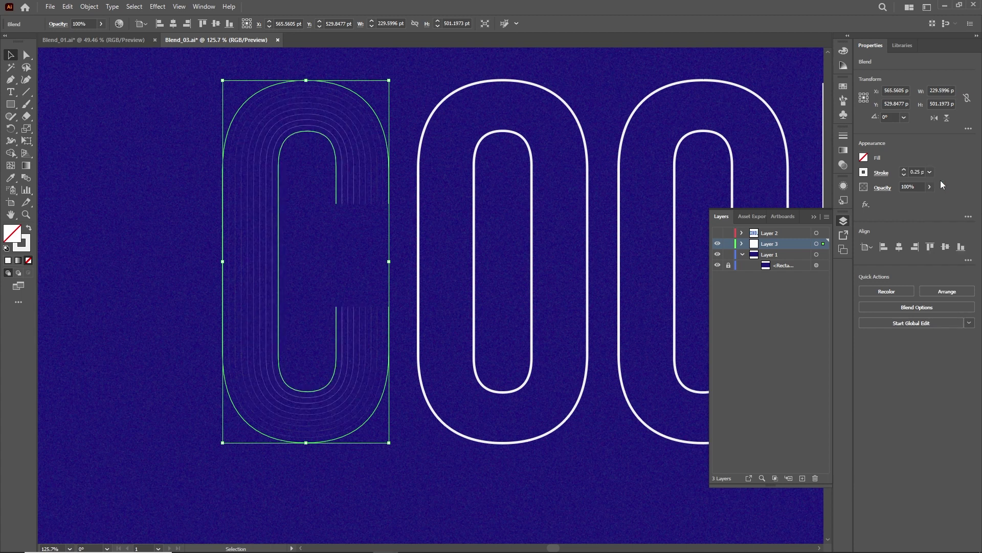
key(ctrl+z)
key(a)
click(133, 99)
Thicken the C's inner path stroke to 5 pt.
click(336, 200)
click(929, 171)
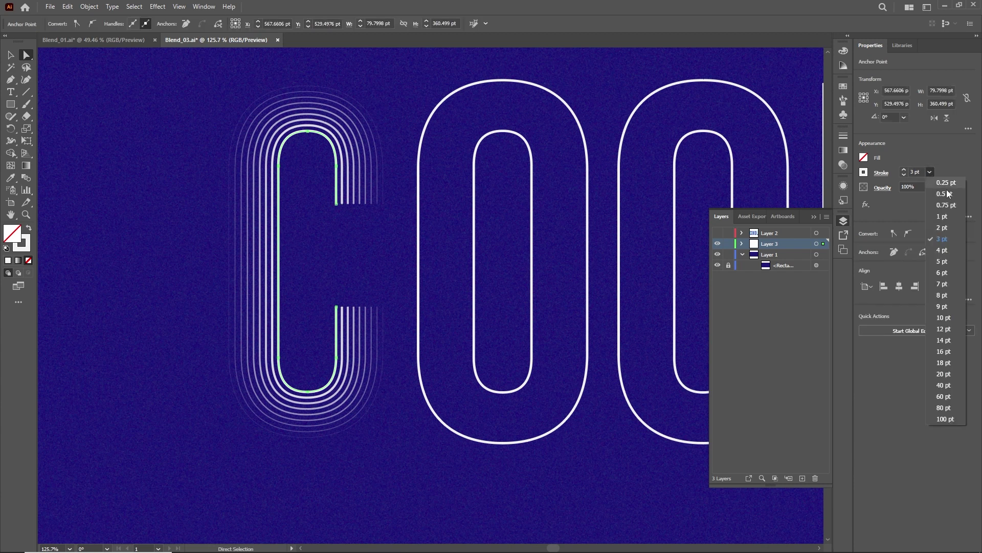
click(953, 261)
click(127, 171)
key(z)
scroll(248, 189, down, 5)
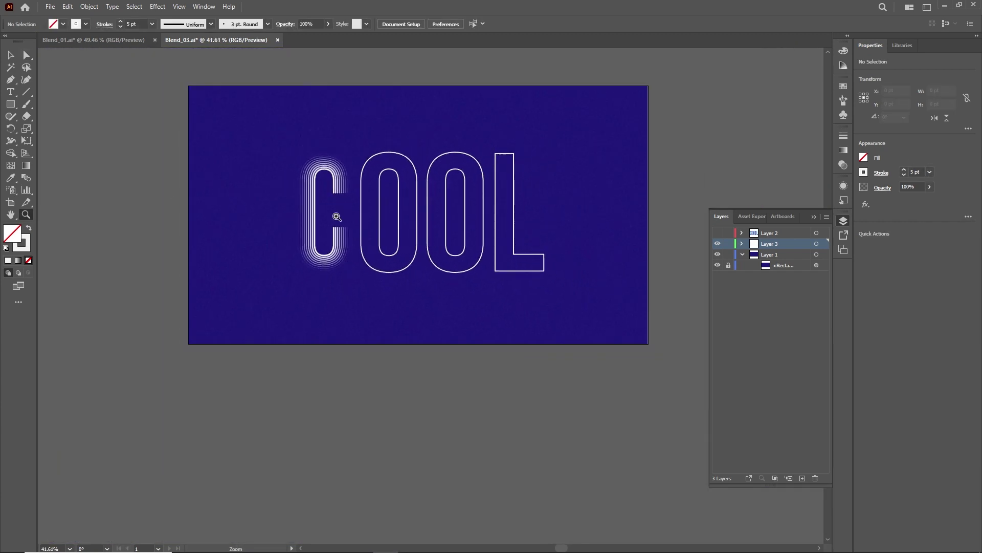
scroll(434, 226, up, 4)
Expand the first O into outlines and swap its fill and stroke.
key(v)
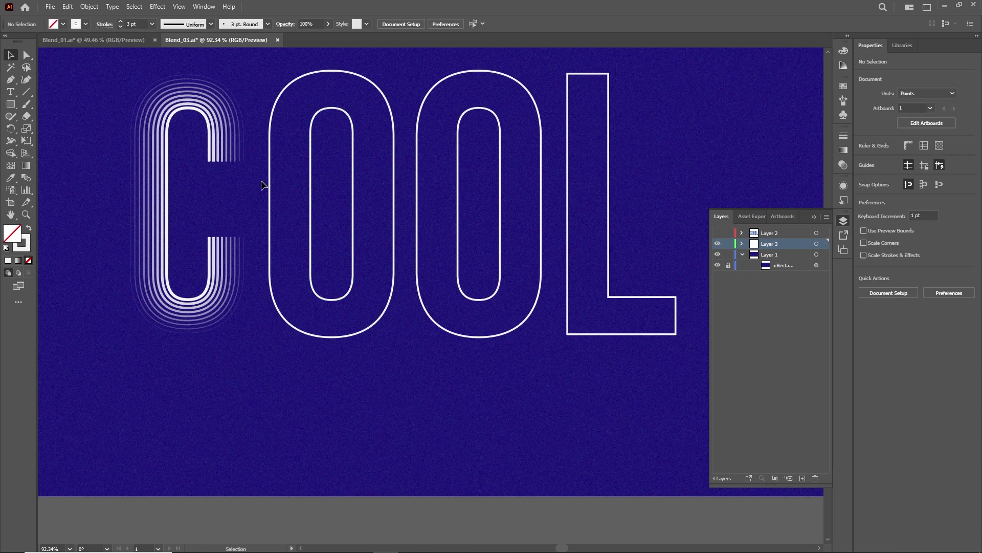
drag(261, 182, 318, 205)
click(89, 6)
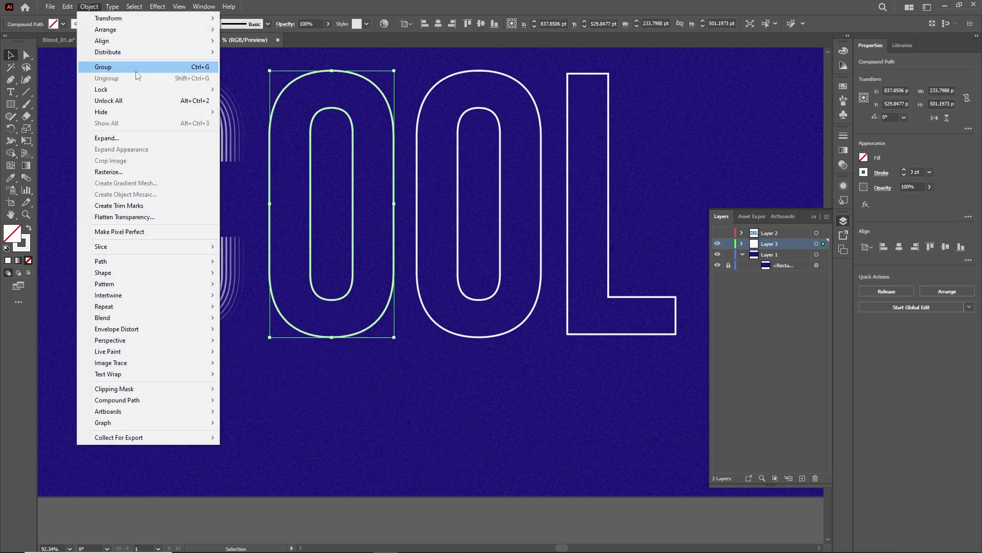
click(120, 141)
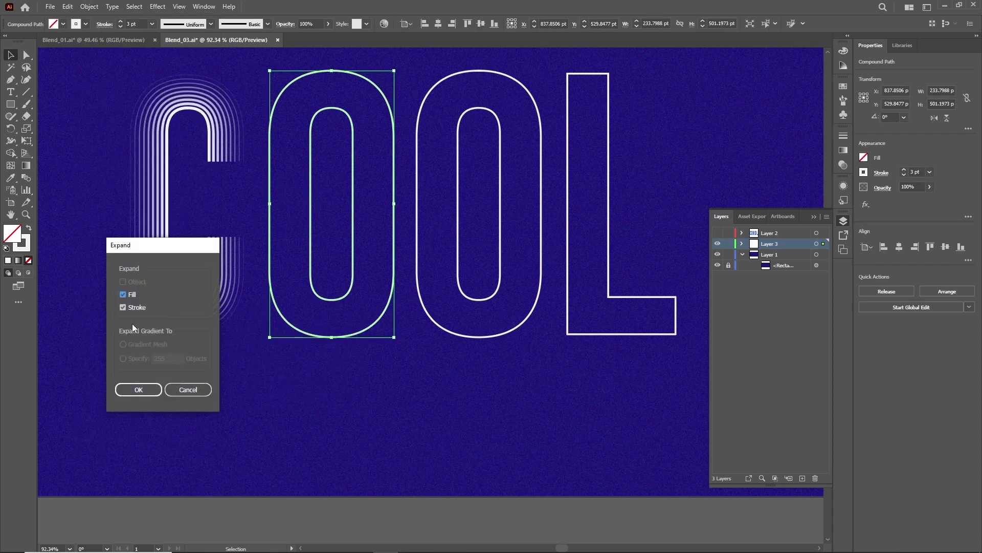
click(136, 390)
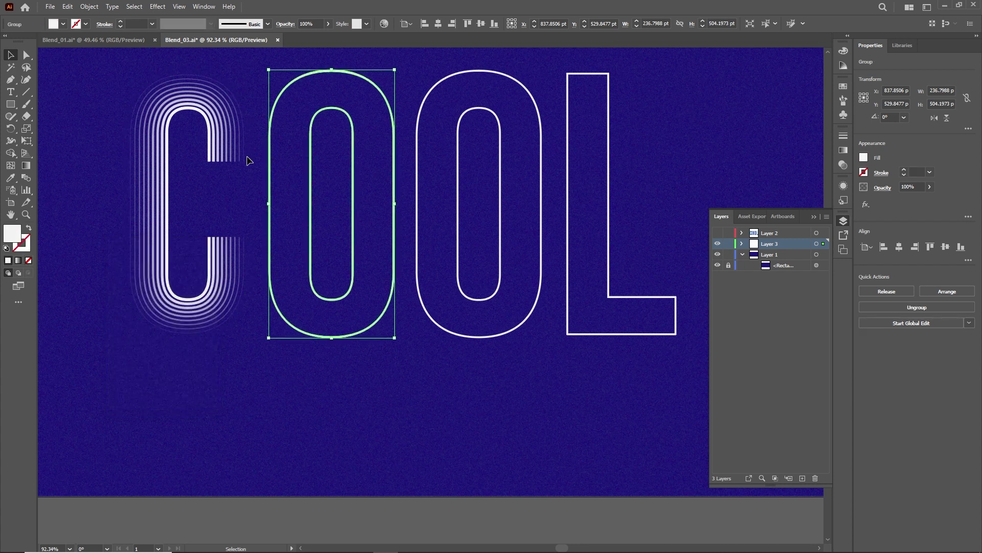
click(30, 233)
click(333, 388)
Release the first O's compound path and blend its inner and outer paths.
drag(313, 373, 343, 298)
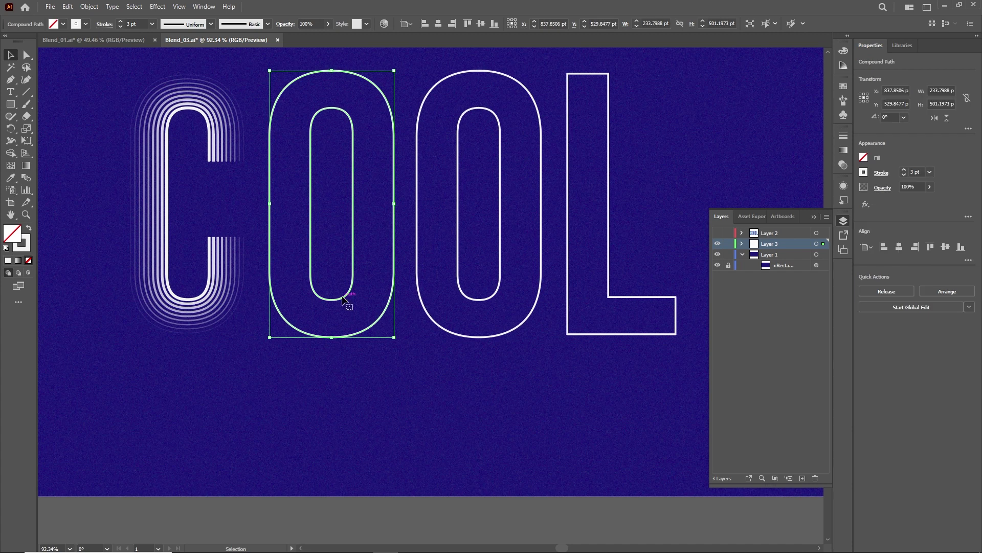
right_click(343, 298)
click(393, 434)
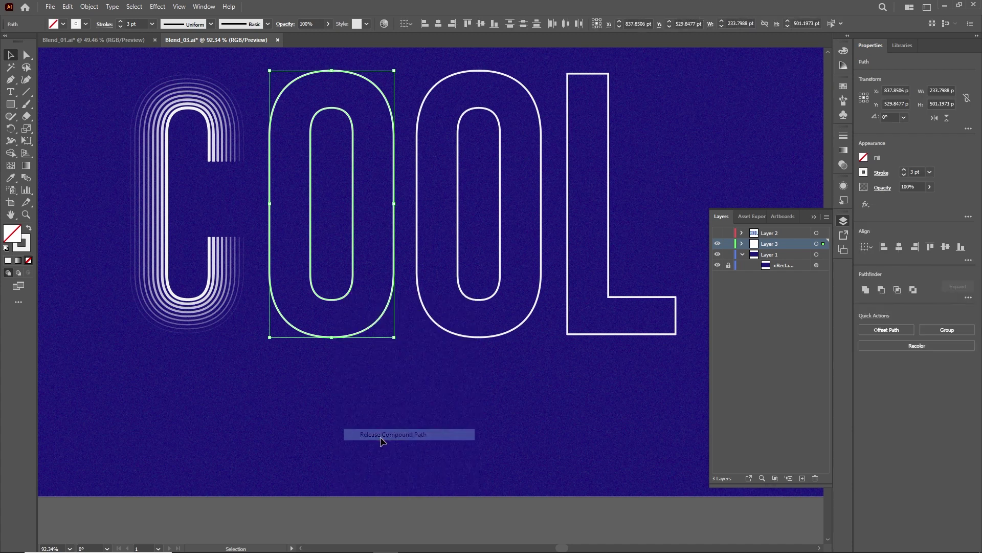
click(90, 6)
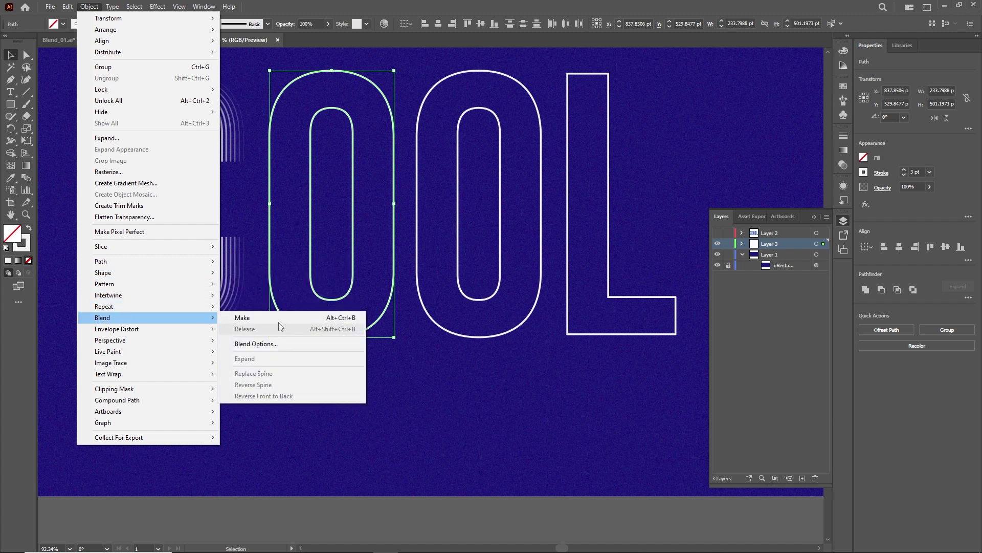
mouse_move(102, 318)
click(278, 322)
click(316, 417)
click(340, 336)
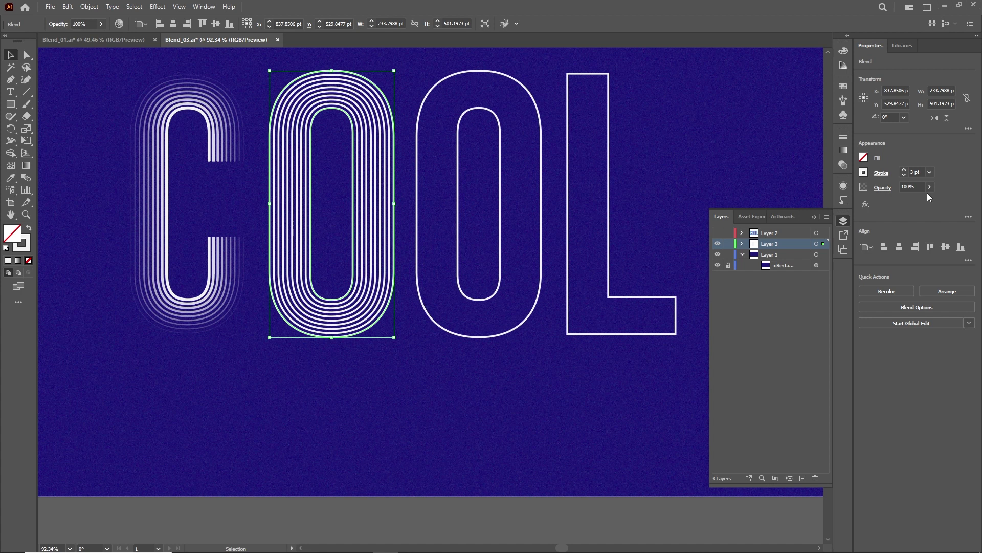
click(391, 77)
Fade the first O's outer path to 0% opacity.
key(a)
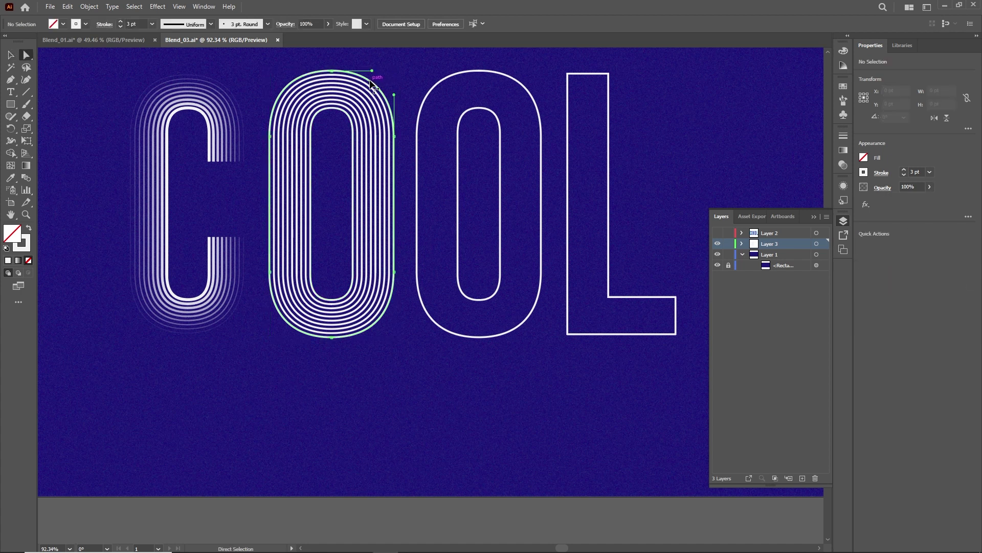
click(370, 81)
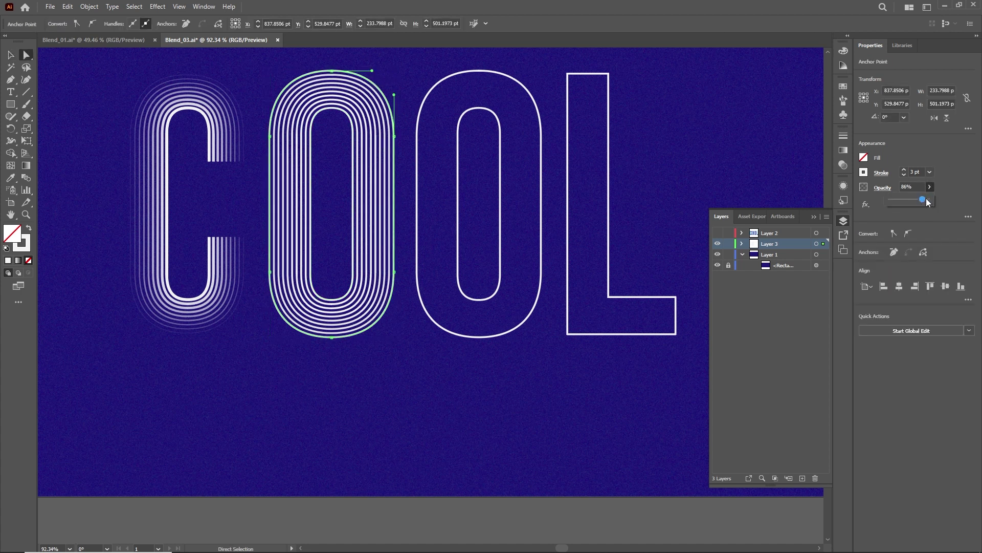
drag(923, 201, 814, 209)
click(763, 157)
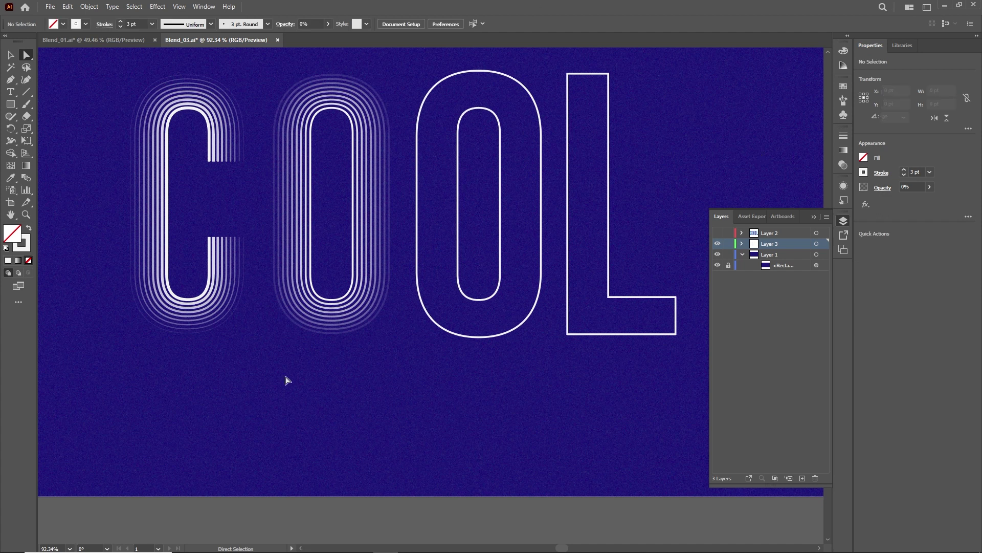
click(426, 307)
Release the second O's compound path and blend its inner and outer paths.
key(v)
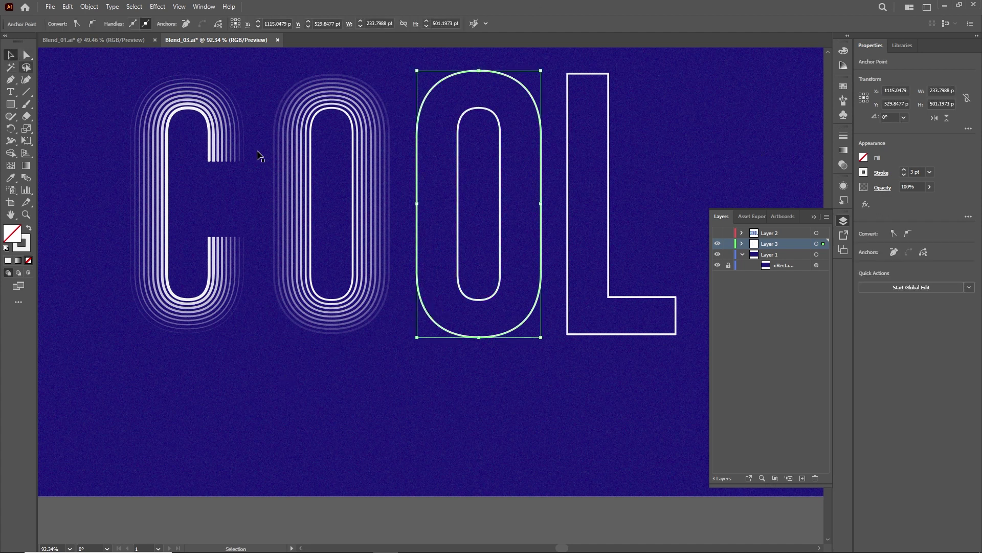
right_click(458, 214)
click(498, 342)
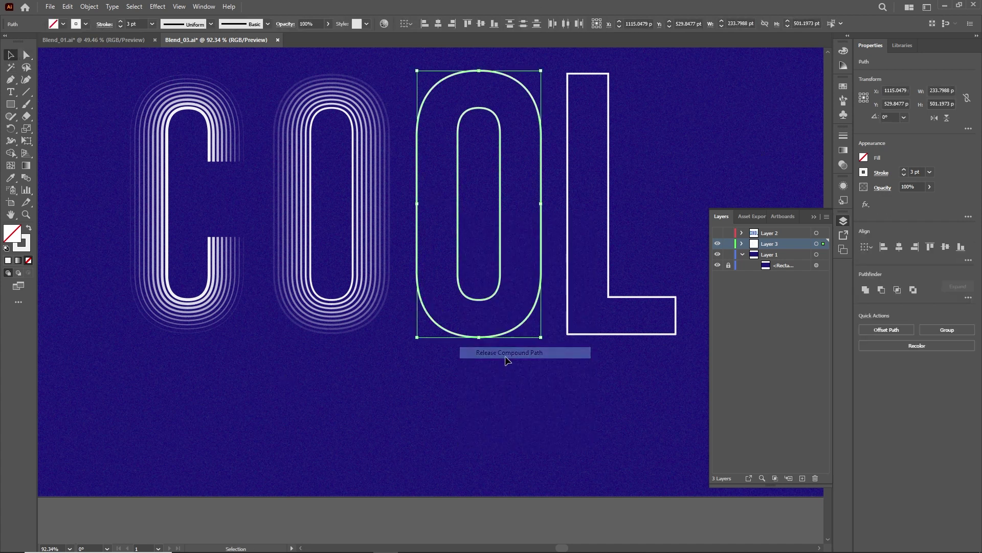
click(94, 5)
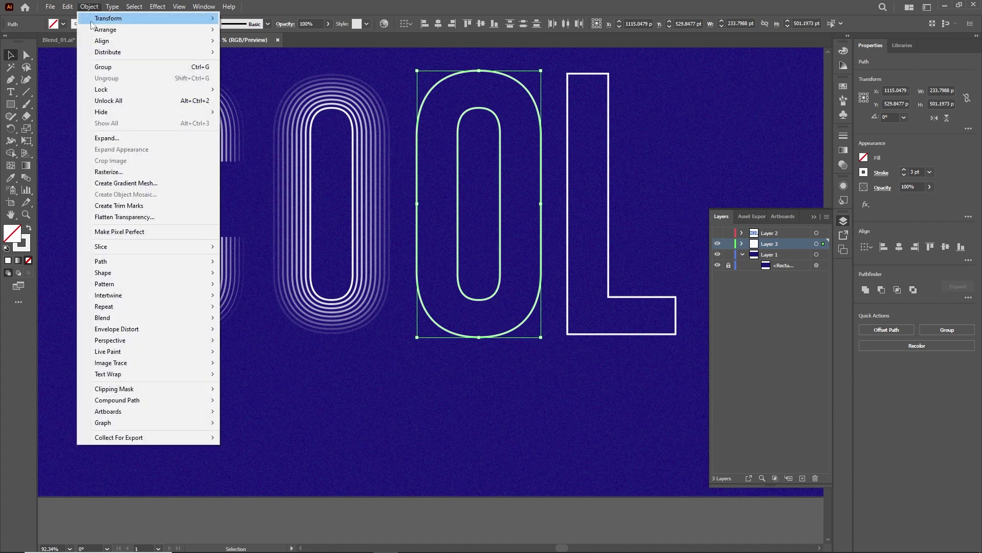
click(272, 318)
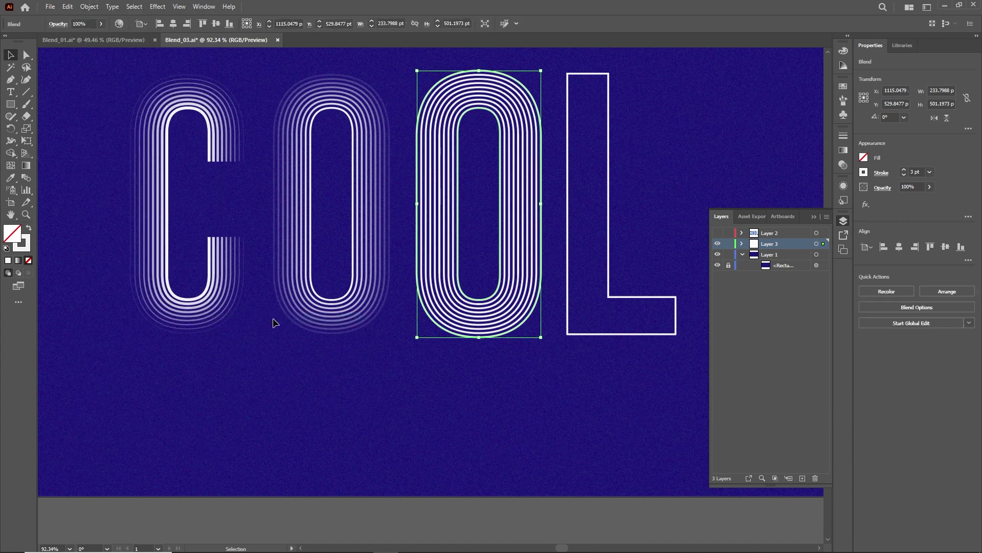
click(26, 55)
Fade the second O's outer path to 0% opacity and give it a 1 pt stroke.
click(417, 124)
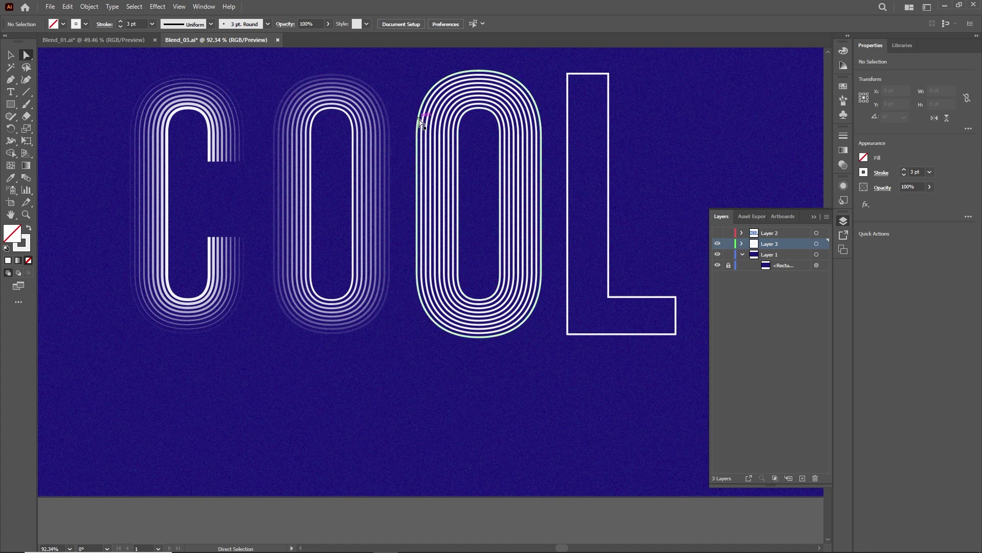
drag(928, 203, 888, 203)
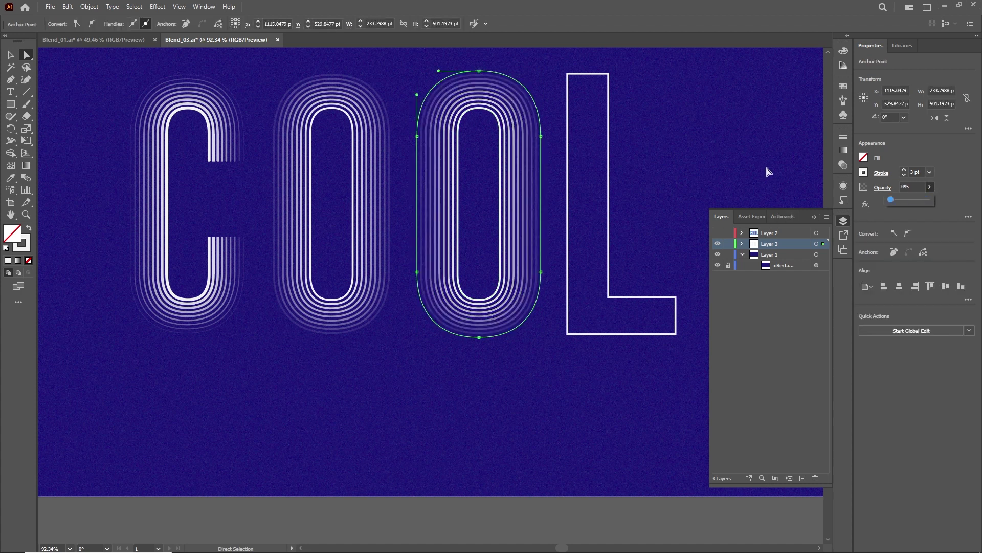
click(758, 157)
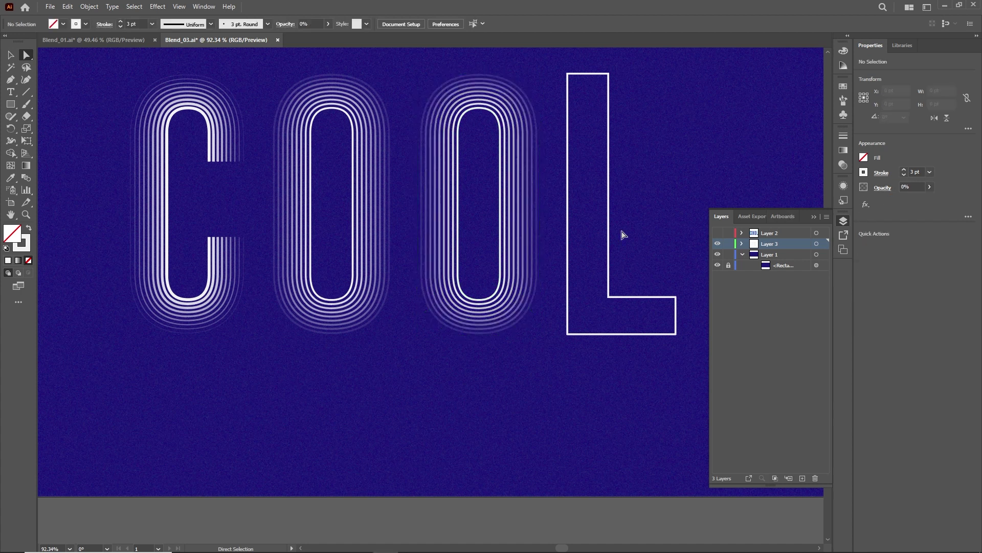
click(541, 272)
click(930, 172)
click(947, 217)
click(701, 171)
click(221, 329)
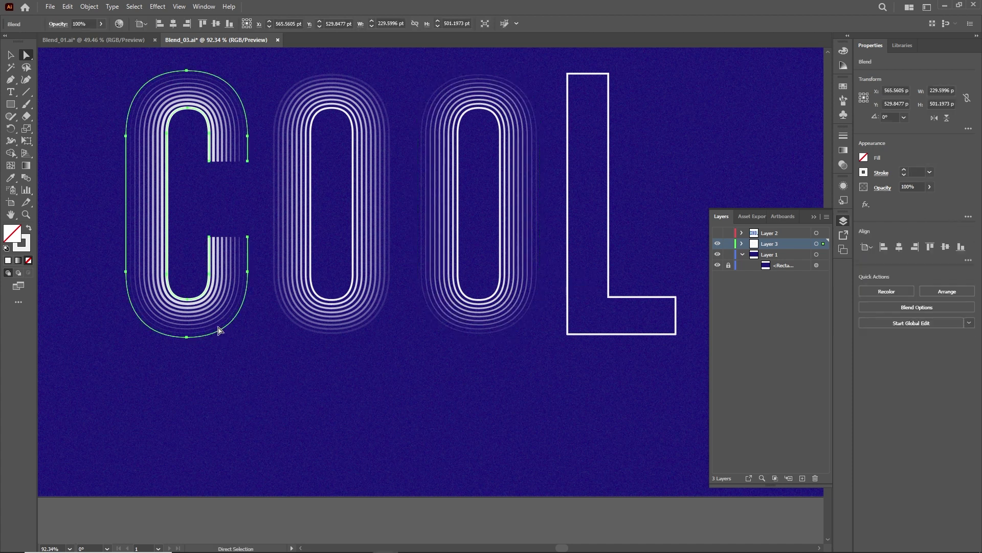
click(242, 321)
Delete the L's top segment and its short right edge to open the outline.
key(p)
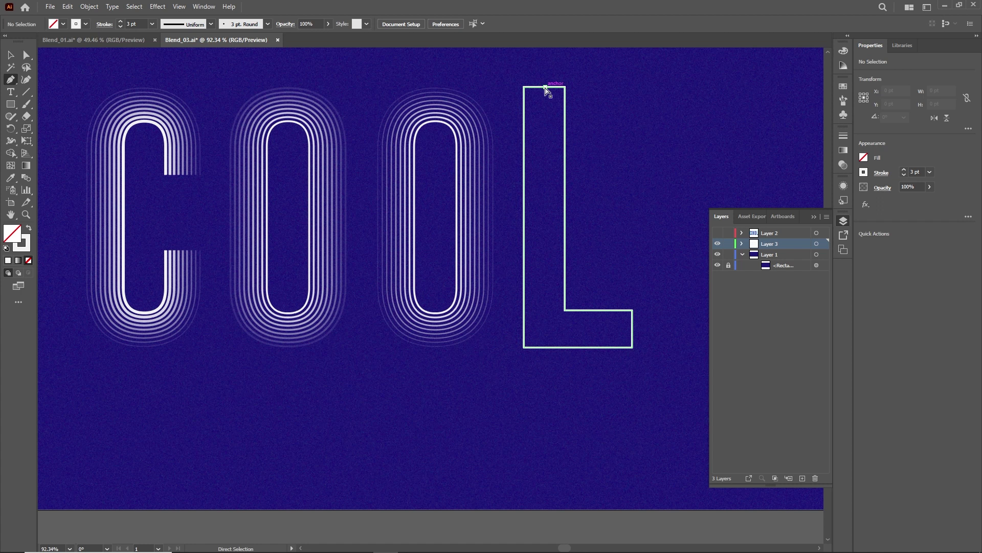
ctrl+click(546, 88)
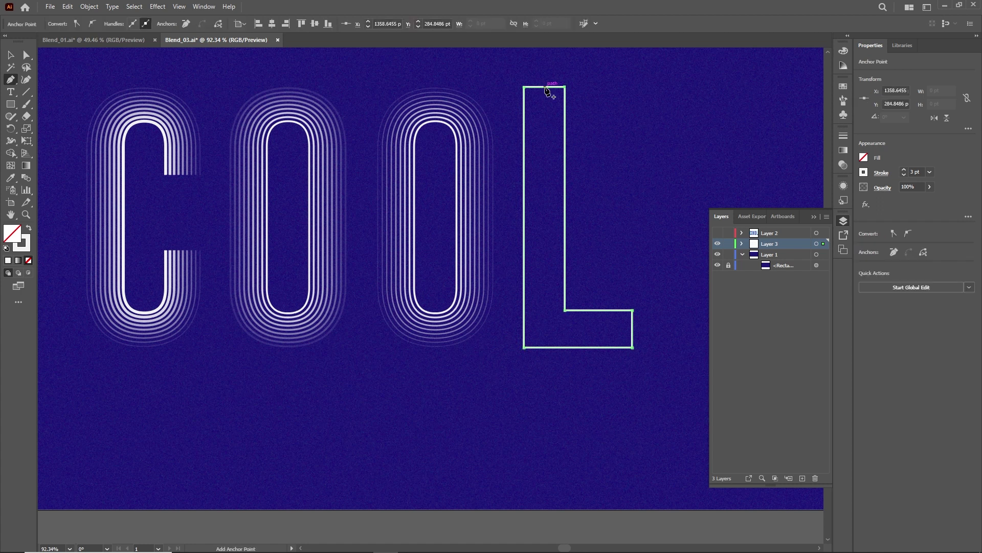
key(Delete)
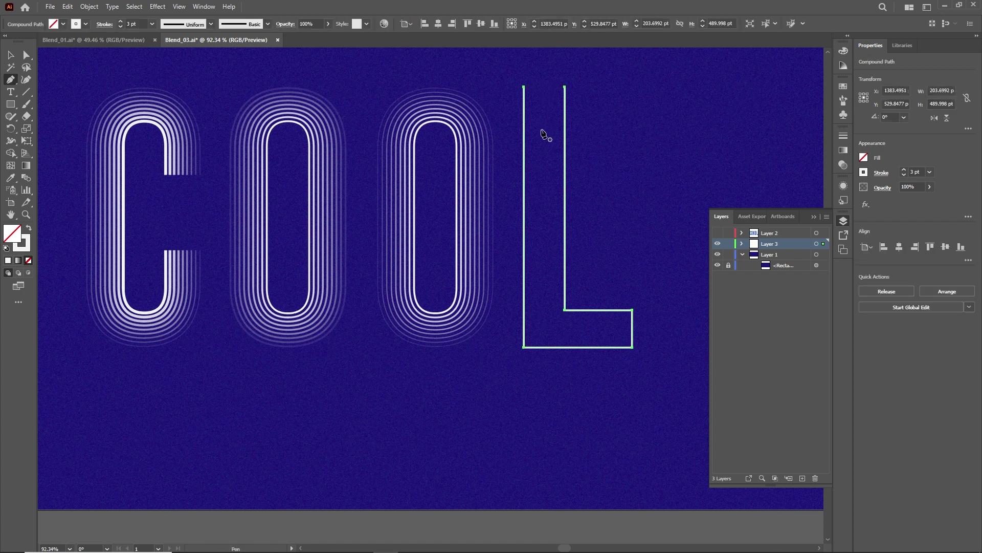
ctrl+click(633, 330)
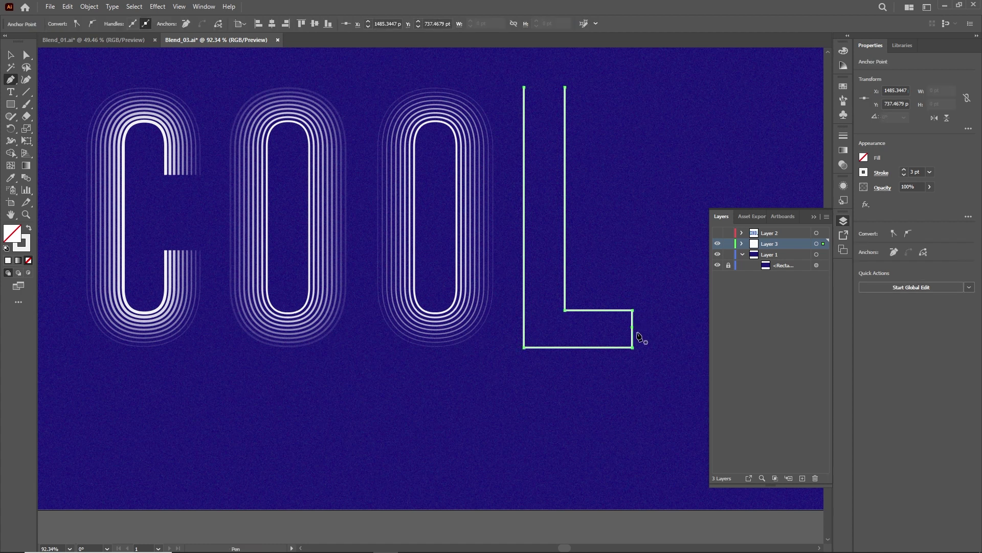
key(Delete)
click(10, 54)
Release the L's compound path and blend its two paths into parallel lines.
mouse_move(668, 115)
mouse_down()
mouse_move(491, 197)
mouse_move(521, 198)
mouse_up()
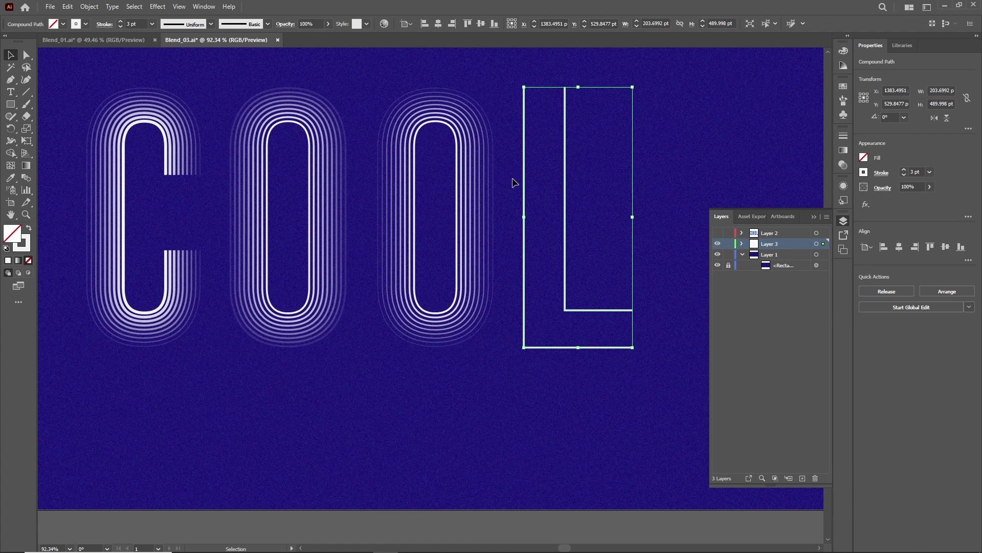
right_click(520, 182)
click(578, 317)
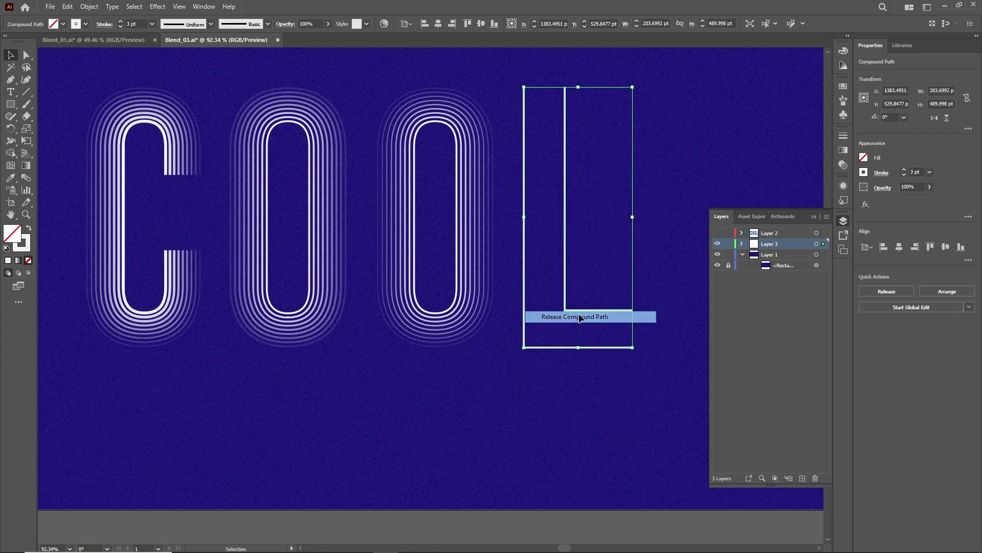
click(89, 6)
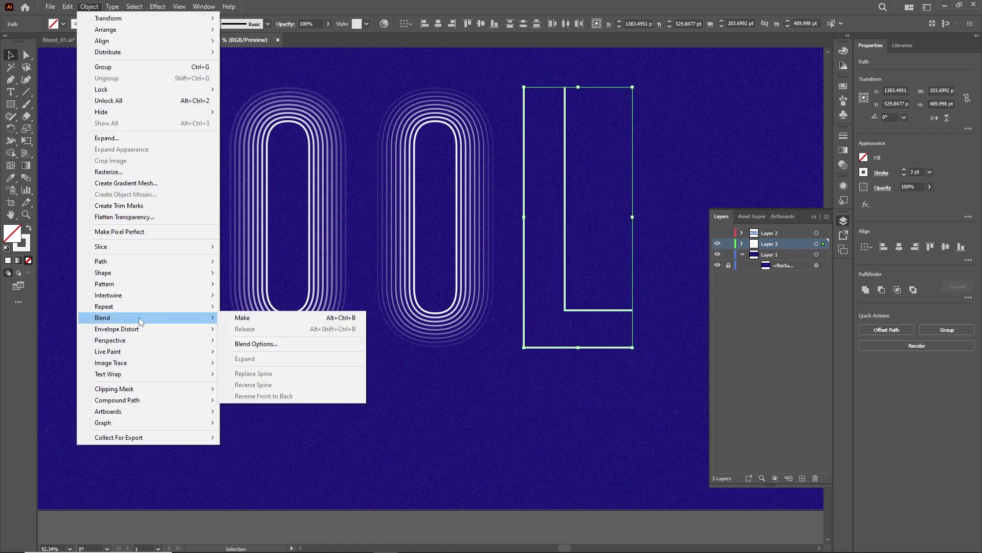
click(241, 320)
click(566, 180)
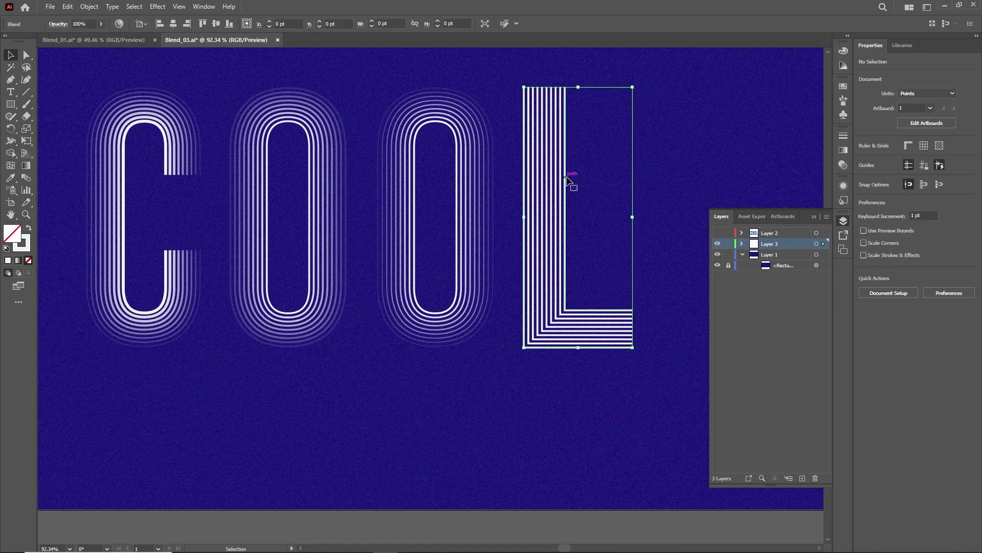
click(521, 198)
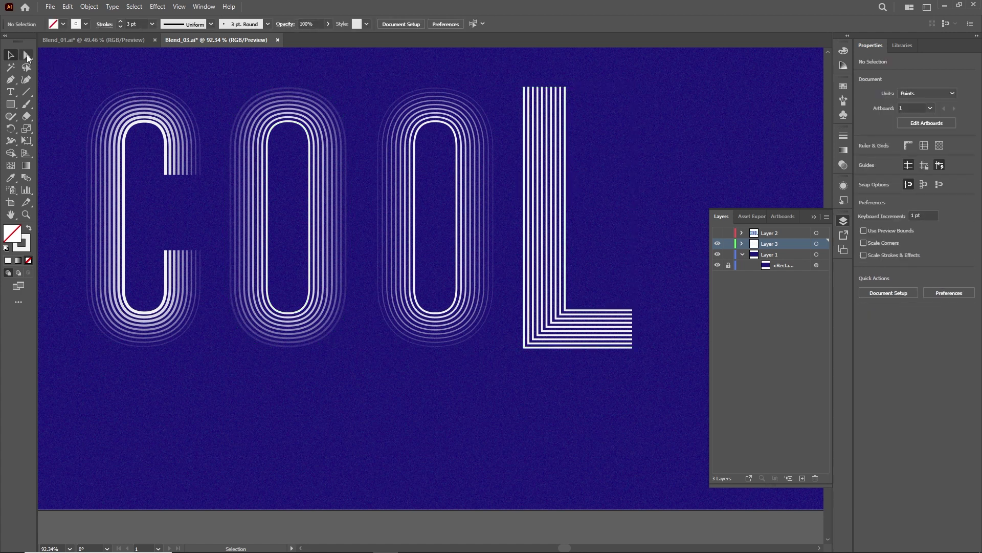
Fade the L's outermost line to 0% opacity.
click(27, 56)
click(523, 189)
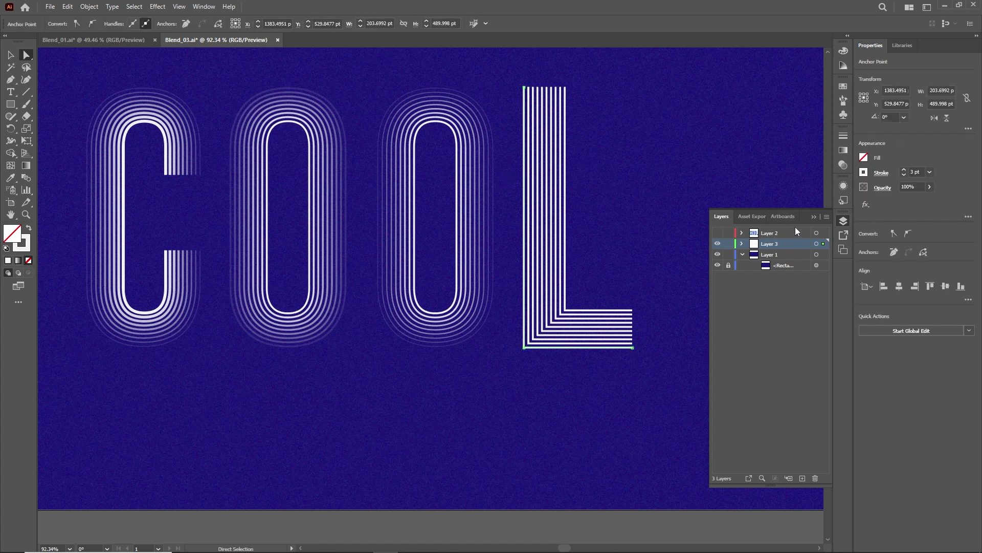
drag(927, 198, 886, 199)
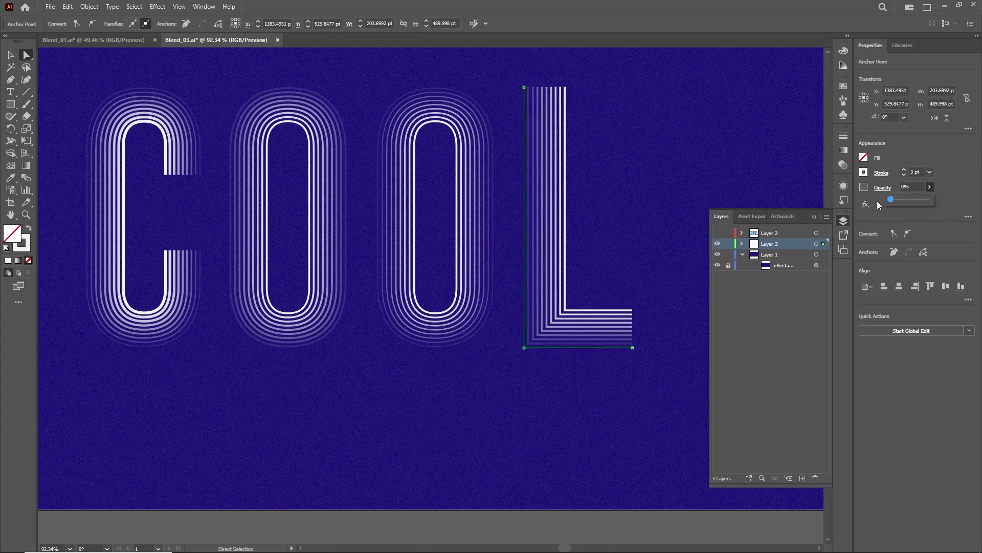
click(733, 164)
Thin the L's outermost line to a 1 pt stroke weight.
click(524, 295)
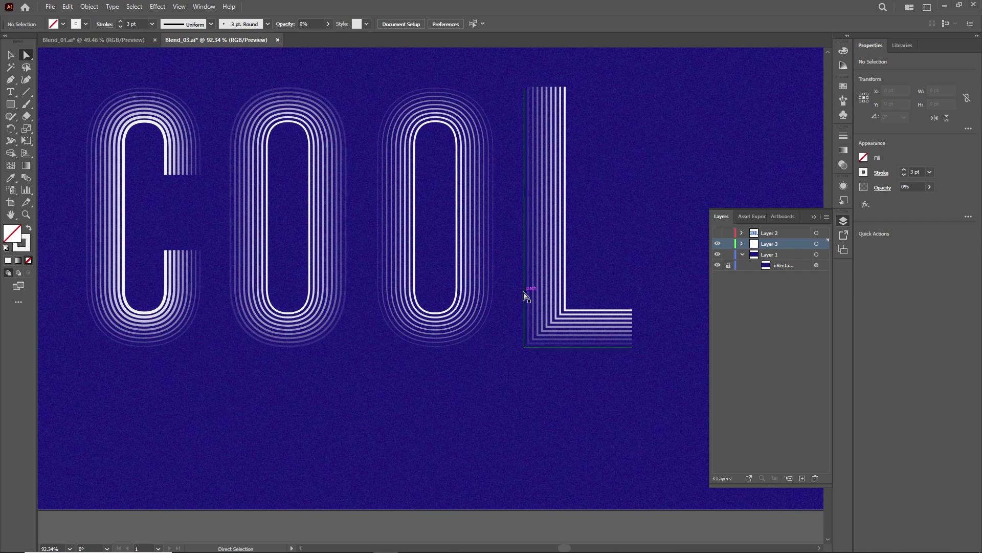
click(930, 173)
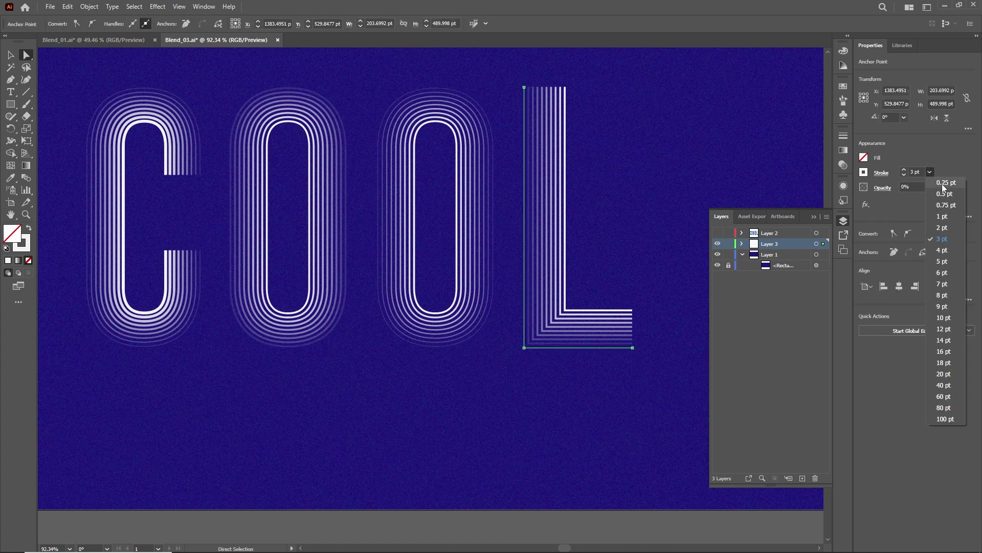
click(944, 216)
click(723, 149)
key(z)
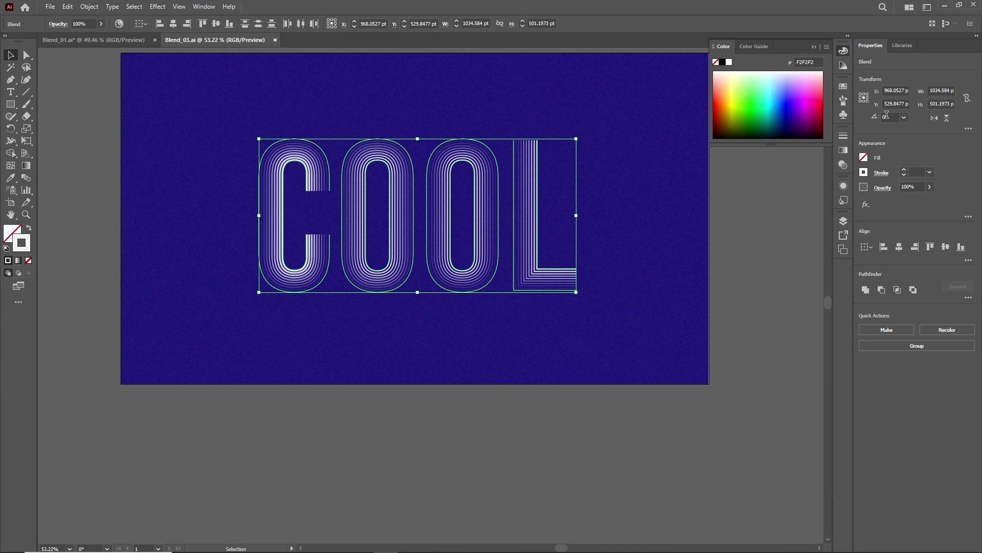
Apply a gradient to the letters' strokes and make its right stop magenta.
click(844, 151)
click(721, 150)
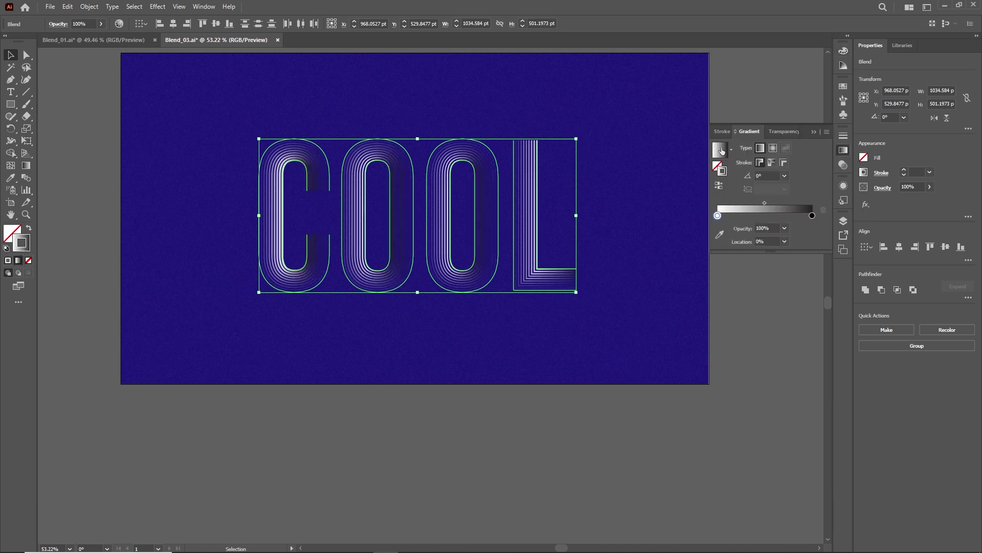
double_click(812, 215)
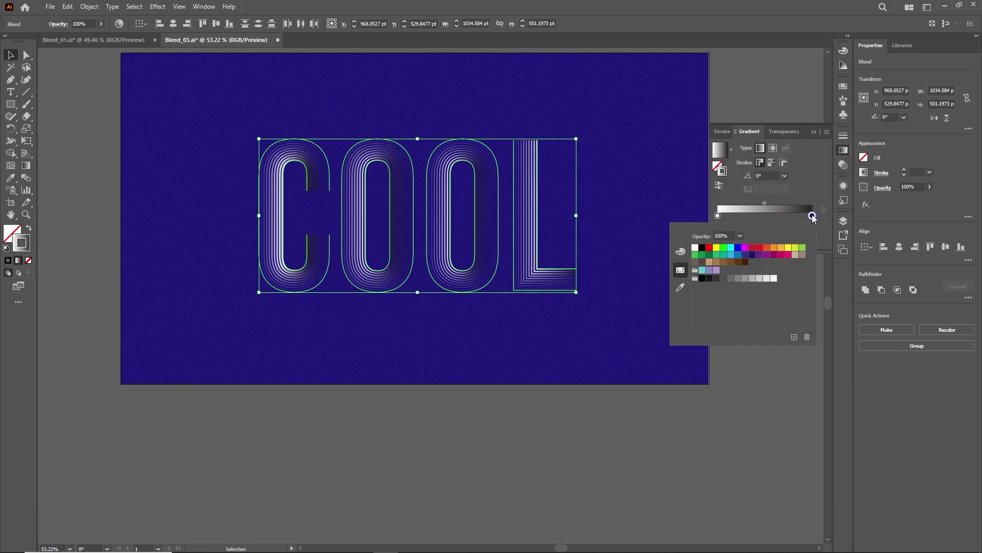
click(788, 254)
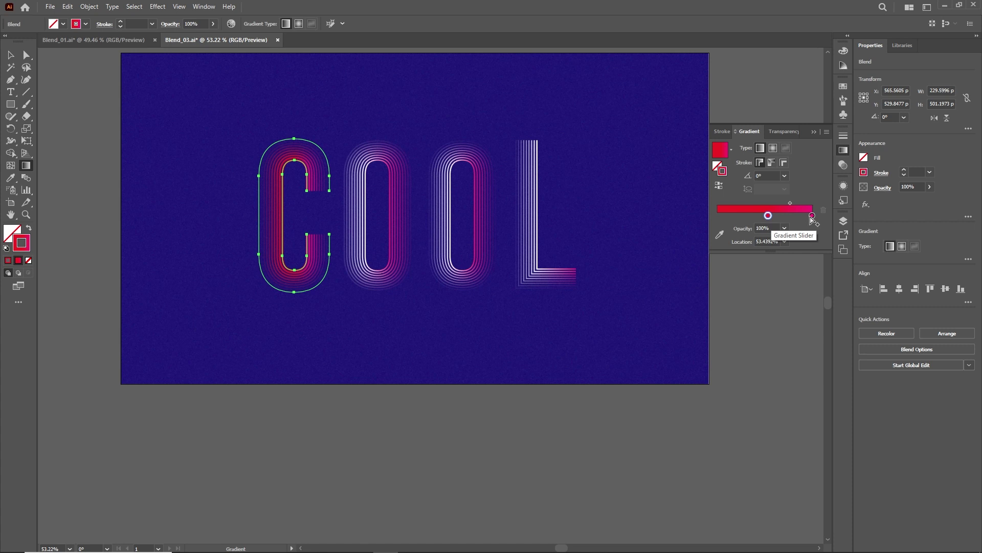
Add a purple middle stop and make the left stop blue on the C's gradient.
click(727, 217)
double_click(717, 216)
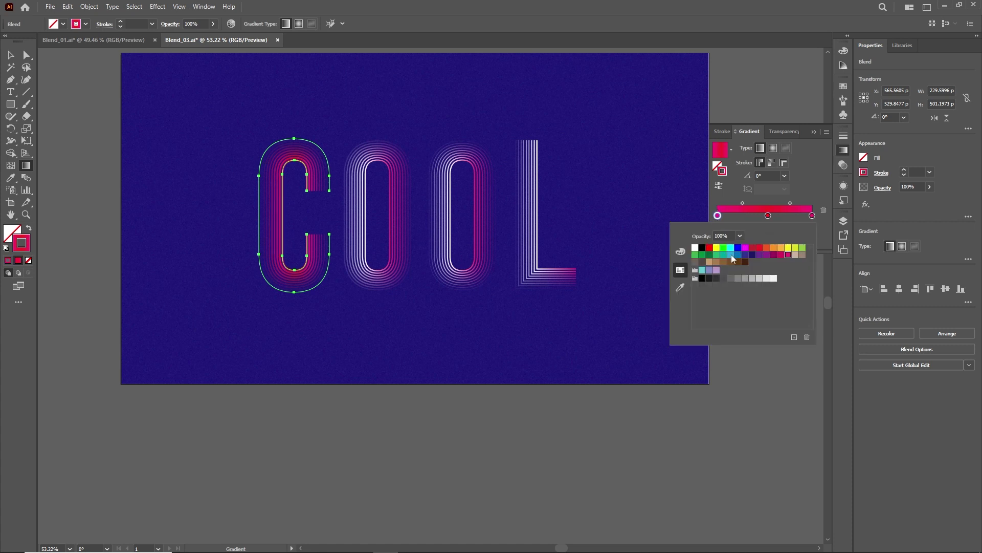
click(732, 255)
double_click(768, 215)
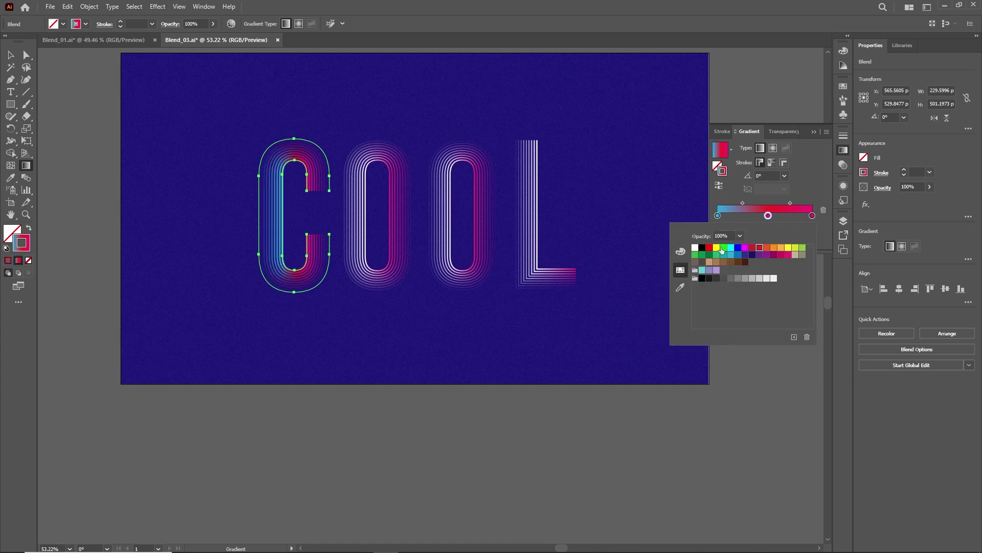
click(770, 253)
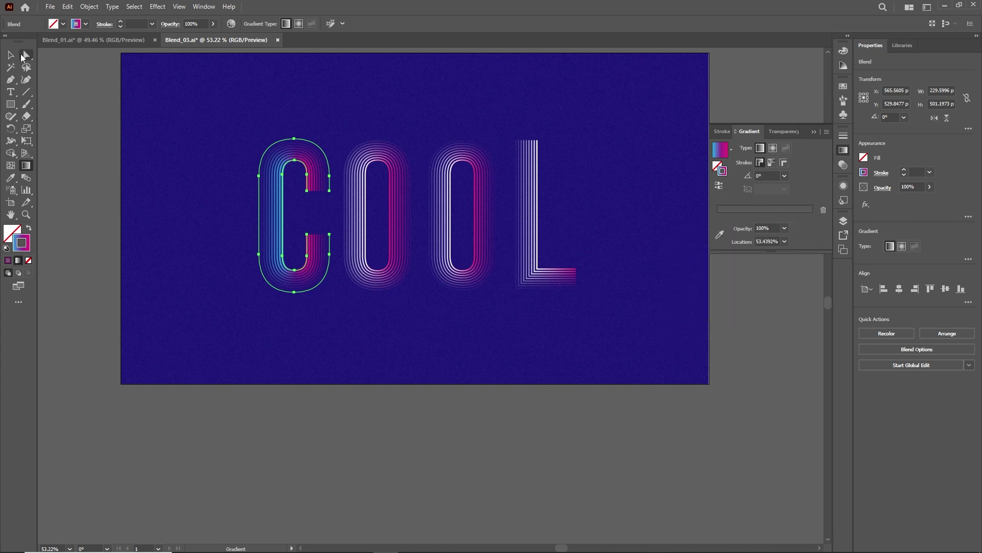
key(ctrl+shift+a)
Zoom in on the lettering and select the C blend.
key(z)
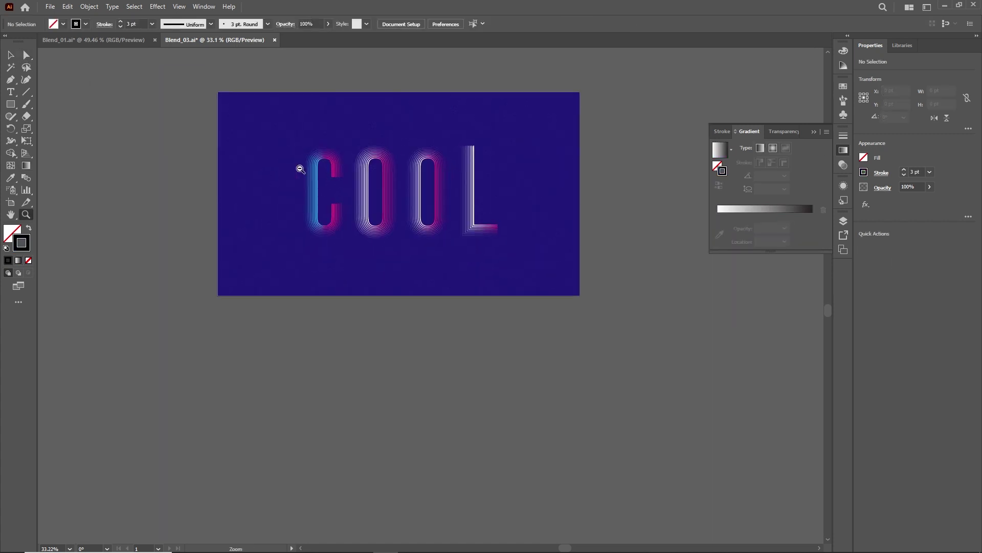
drag(296, 164, 388, 180)
click(10, 55)
click(259, 213)
click(29, 165)
double_click(26, 247)
click(592, 231)
Select both O blends and the L blend together.
key(a)
click(363, 211)
click(11, 54)
click(345, 184)
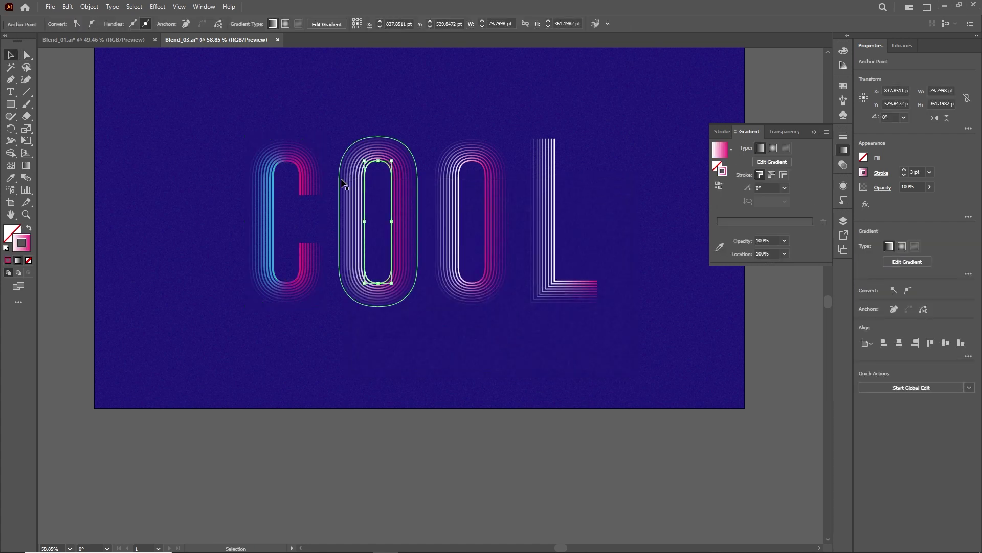
shift+click(450, 194)
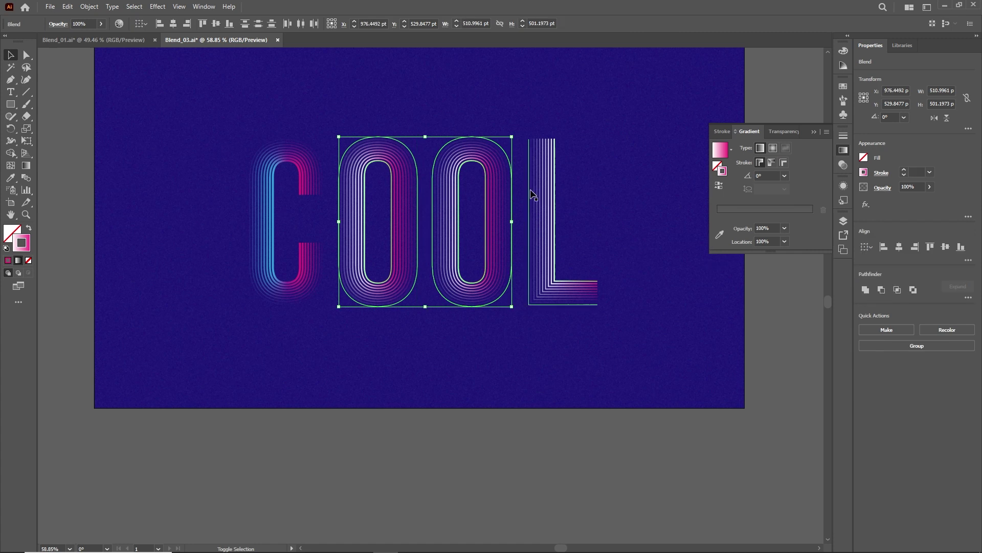
shift+click(548, 192)
Copy the C's blue-to-magenta gradient stroke onto the O's and L with the Eyedropper.
click(11, 178)
click(275, 199)
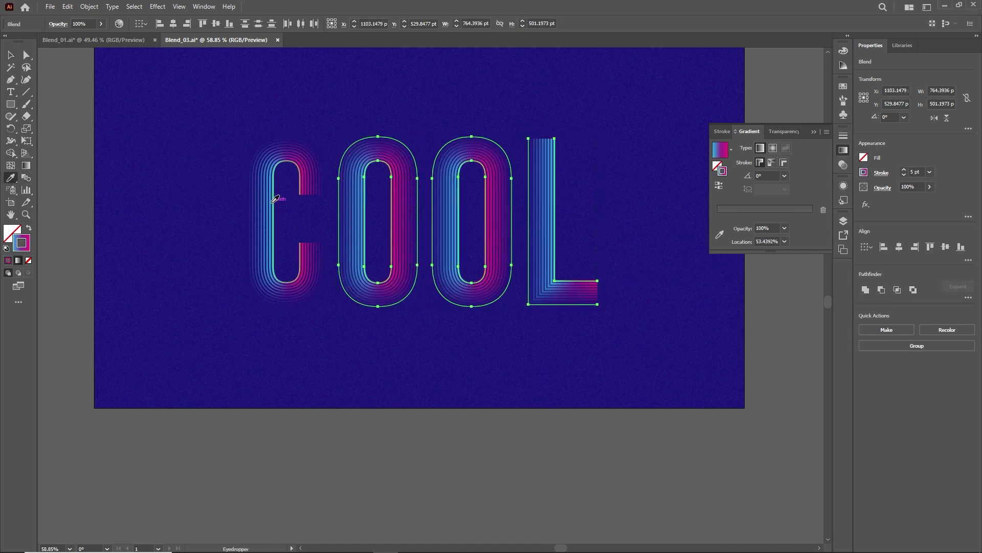
click(27, 55)
click(453, 113)
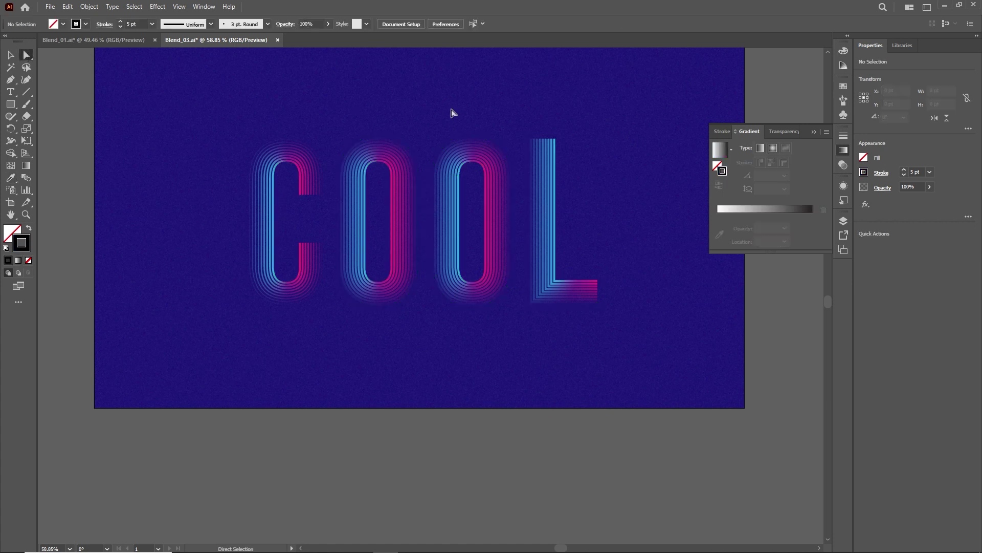
Select all four COOL blends and reverse their gradient to run magenta to blue.
key(z)
drag(474, 147, 392, 142)
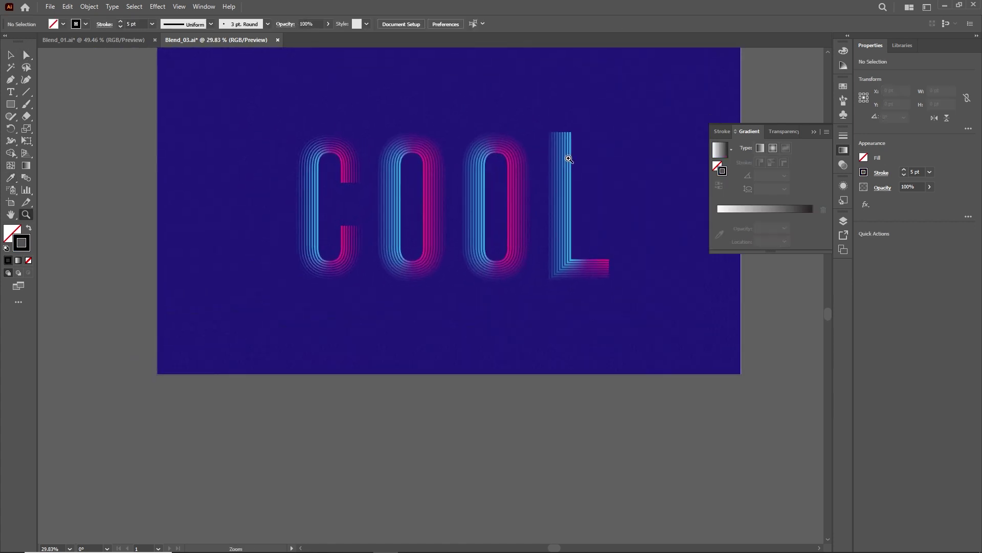
click(10, 55)
click(298, 184)
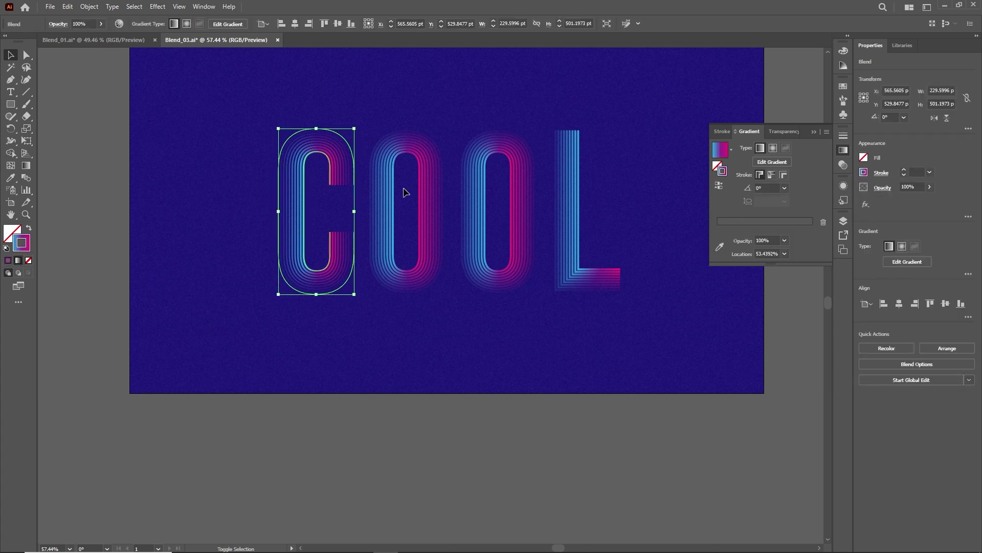
shift+click(438, 208)
shift+click(475, 206)
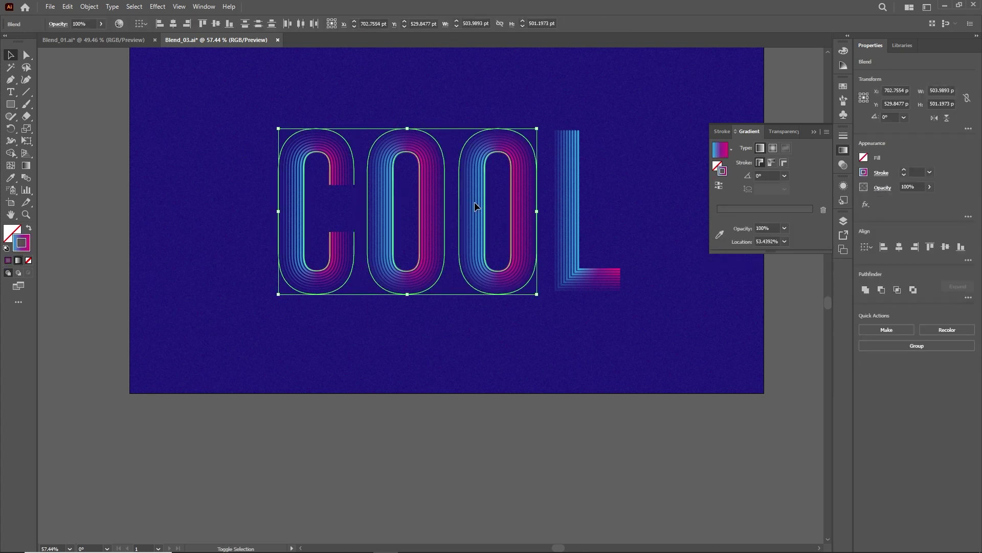
shift+click(558, 201)
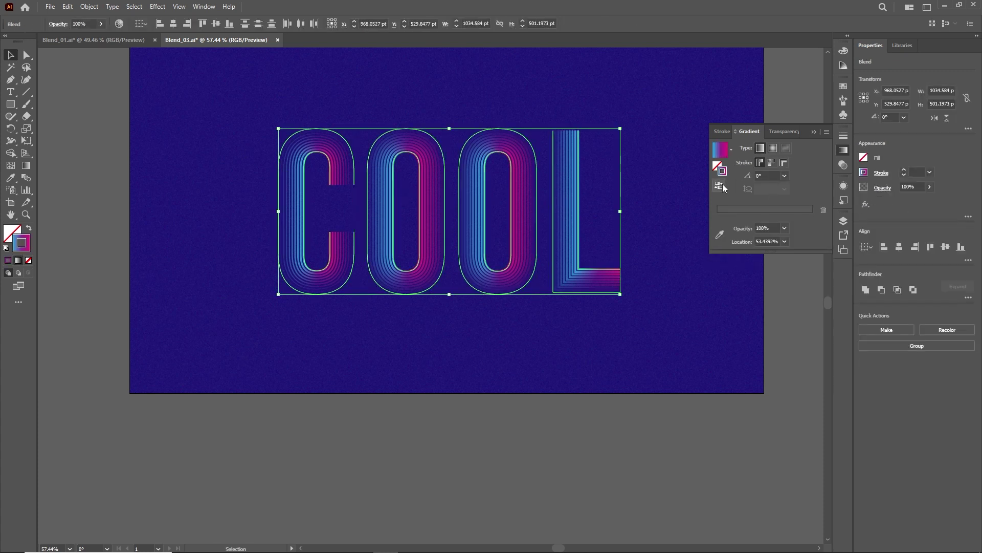
click(719, 185)
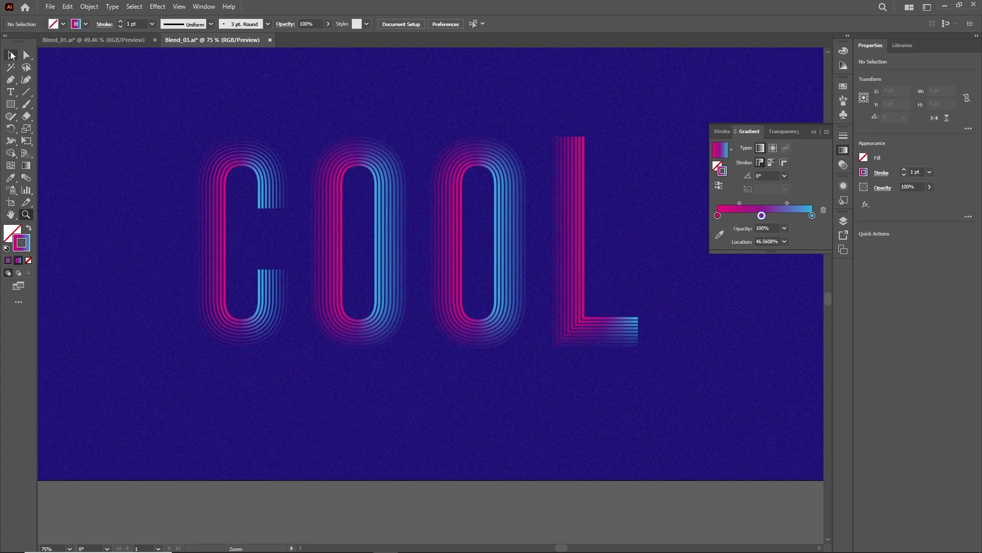
Change the L's middle gradient stop to magenta.
click(11, 55)
click(566, 204)
double_click(760, 215)
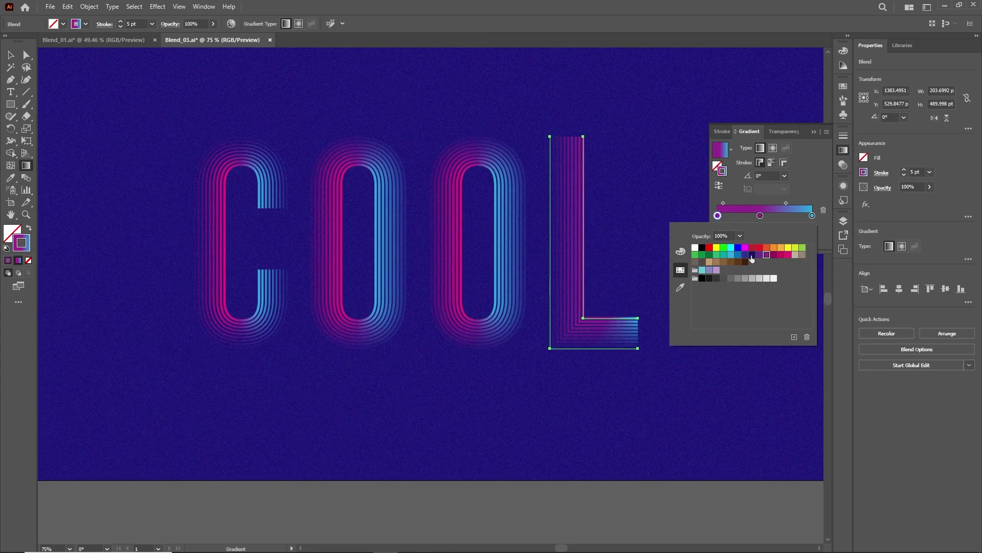
click(751, 256)
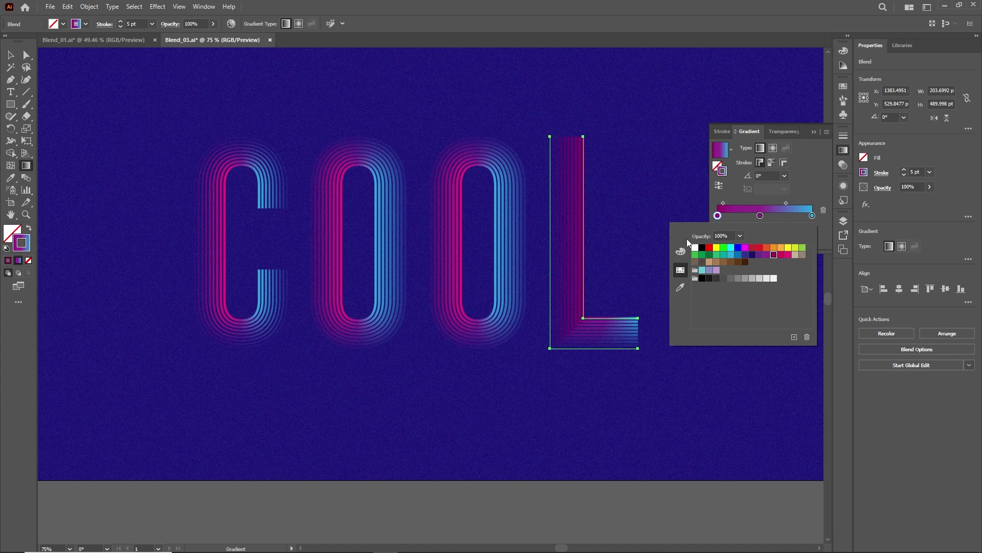
click(643, 236)
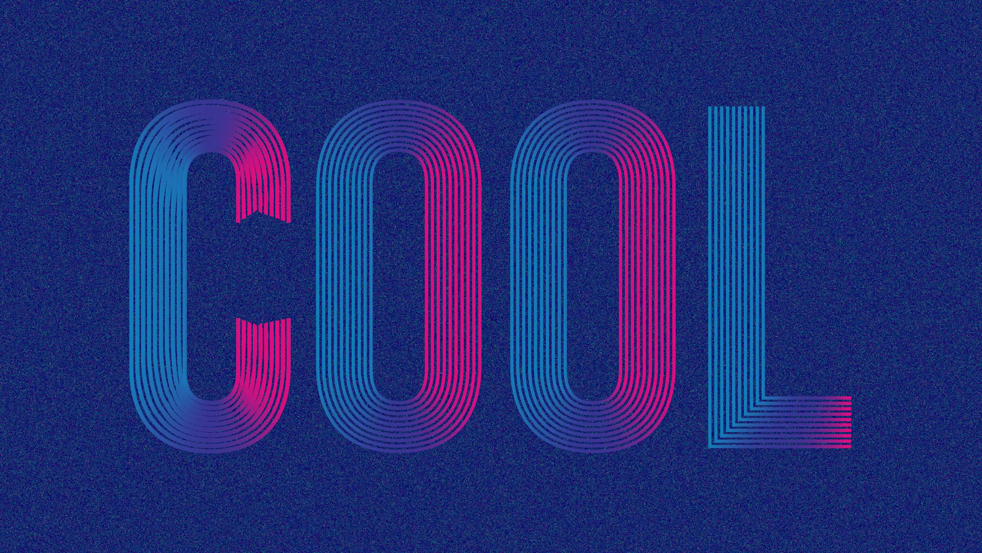